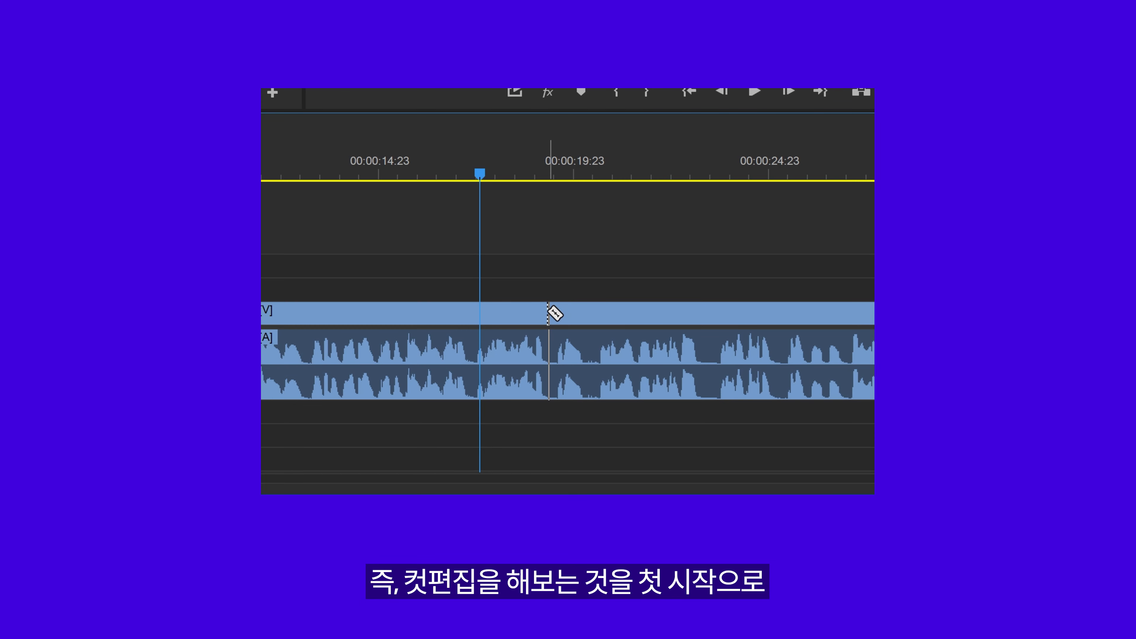
# Cut the 3.mp4 clip at two points near 00:00:19 to isolate the short section after the pause.
pyautogui.click(548, 311)
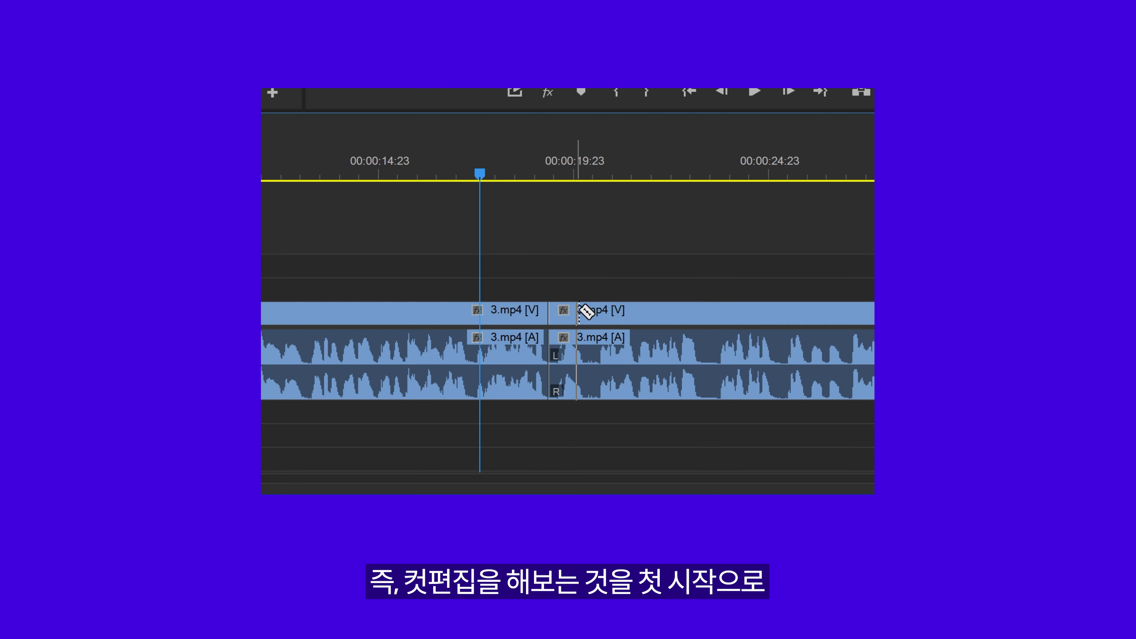
pyautogui.click(588, 311)
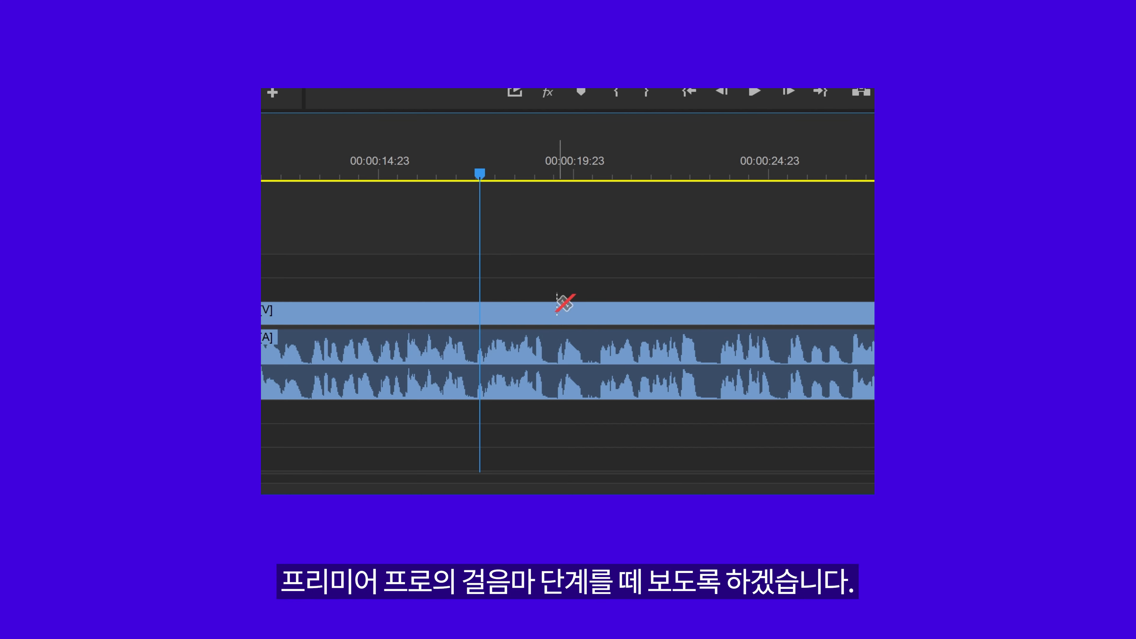
pyautogui.click(548, 311)
pyautogui.click(587, 311)
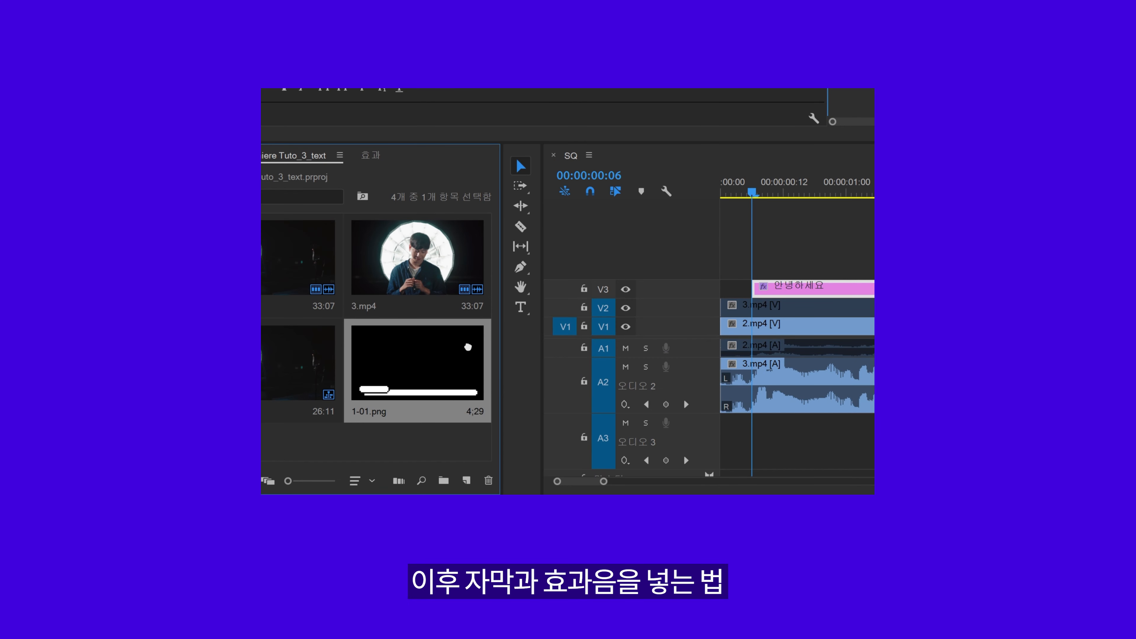
# Bring the 1-01.png caption image from the project into the SQ sequence.
pyautogui.moveTo(467, 347); pyautogui.dragTo(498, 259)
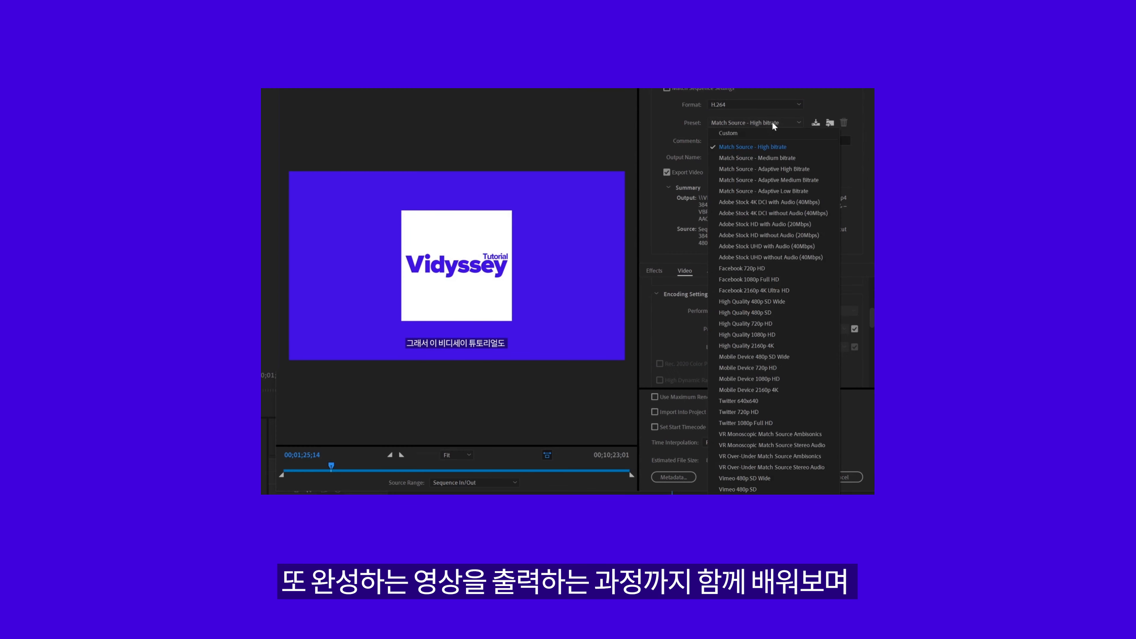
# Export Vidyssey Tutorial.mp4 as H.264 with the Match Source - High bitrate preset.
pyautogui.click(772, 121)
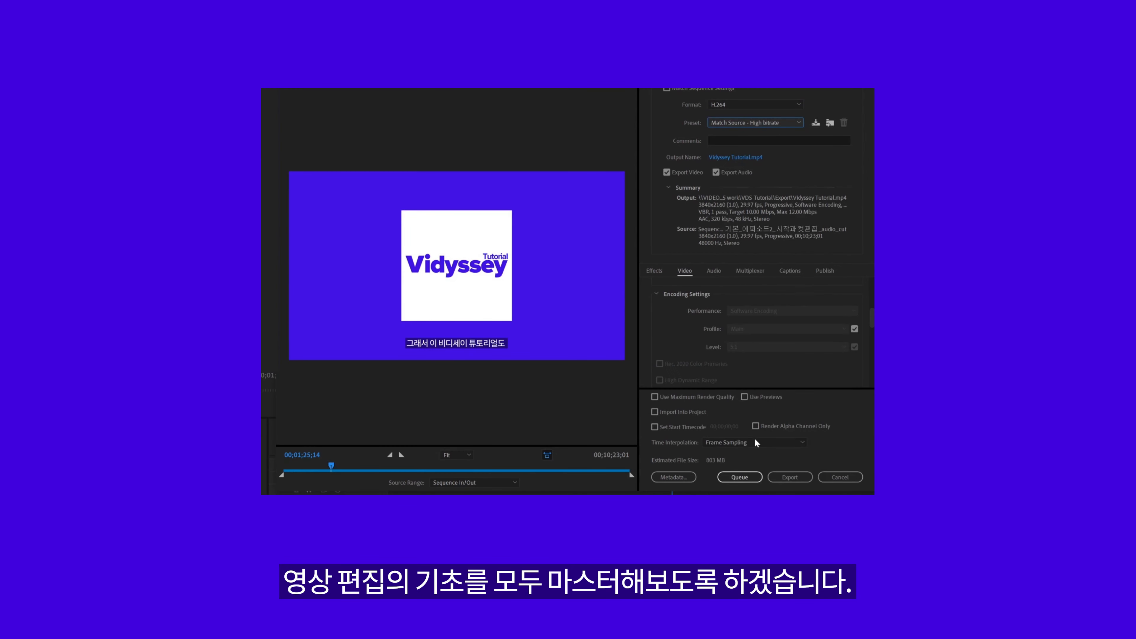
pyautogui.click(781, 476)
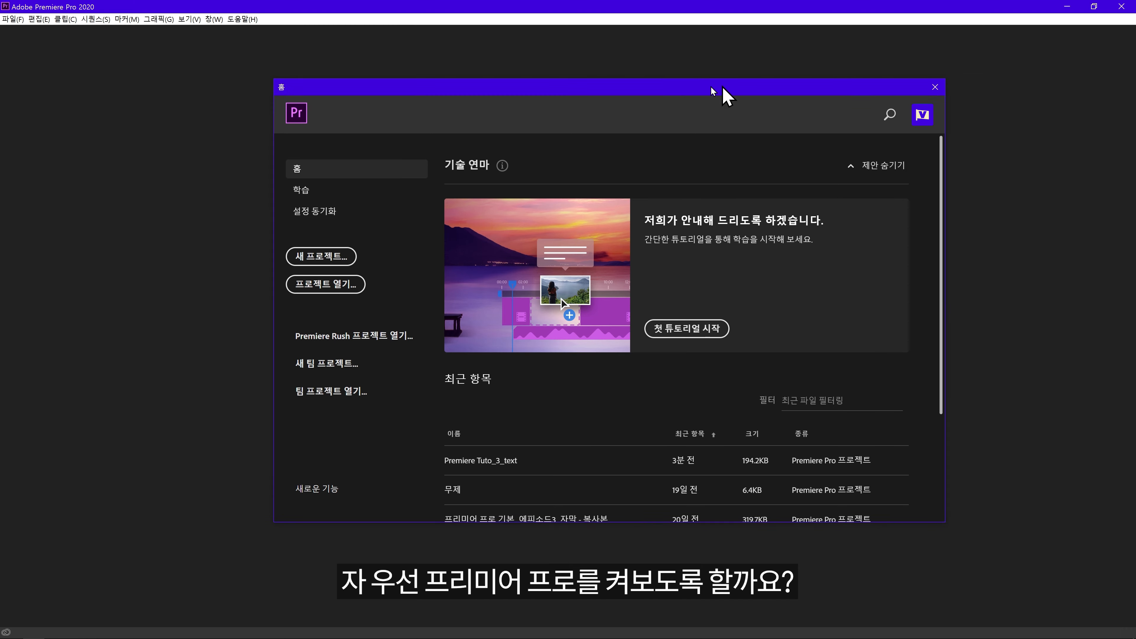
# Start a new project and name it 비디세이 좋아요 구독.
pyautogui.moveTo(712, 88); pyautogui.dragTo(645, 88)
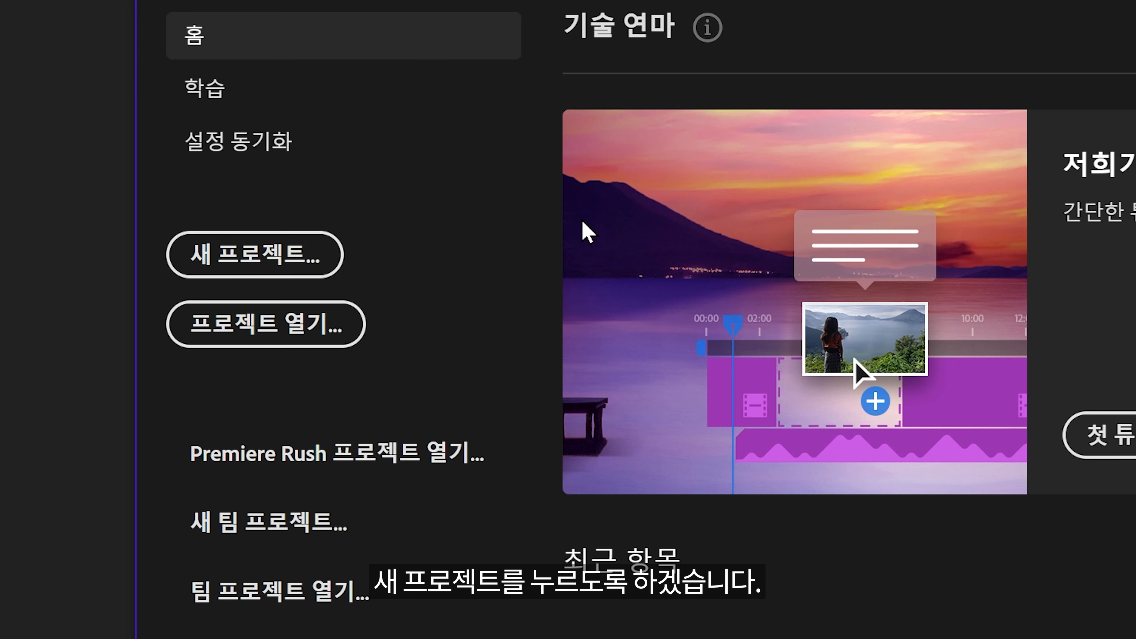
pyautogui.click(268, 258)
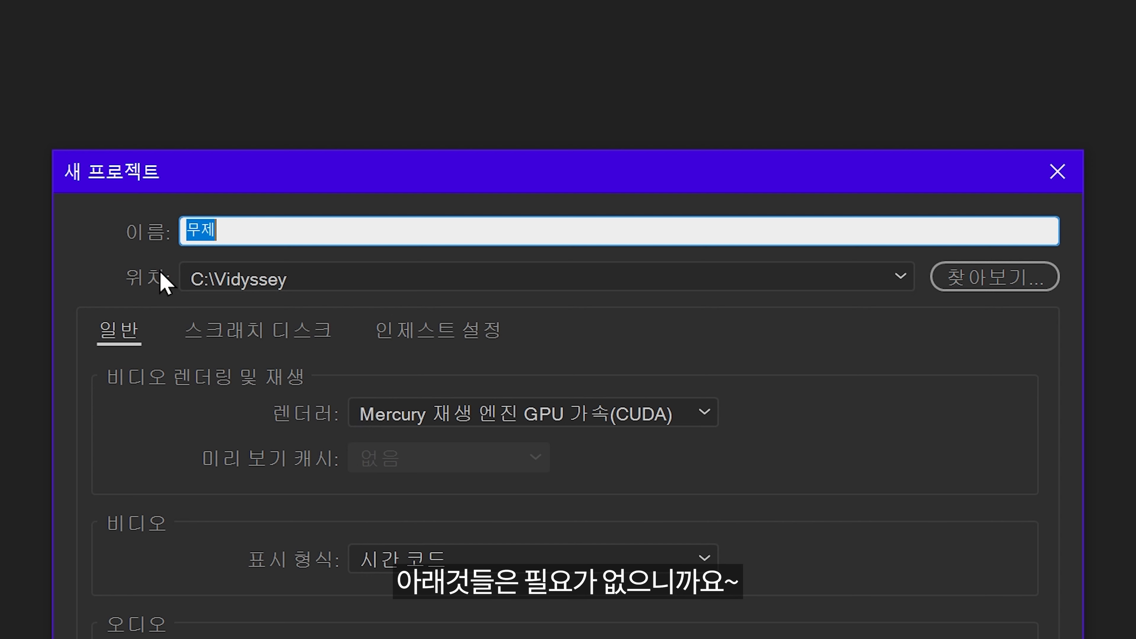
pyautogui.write('좋앙')
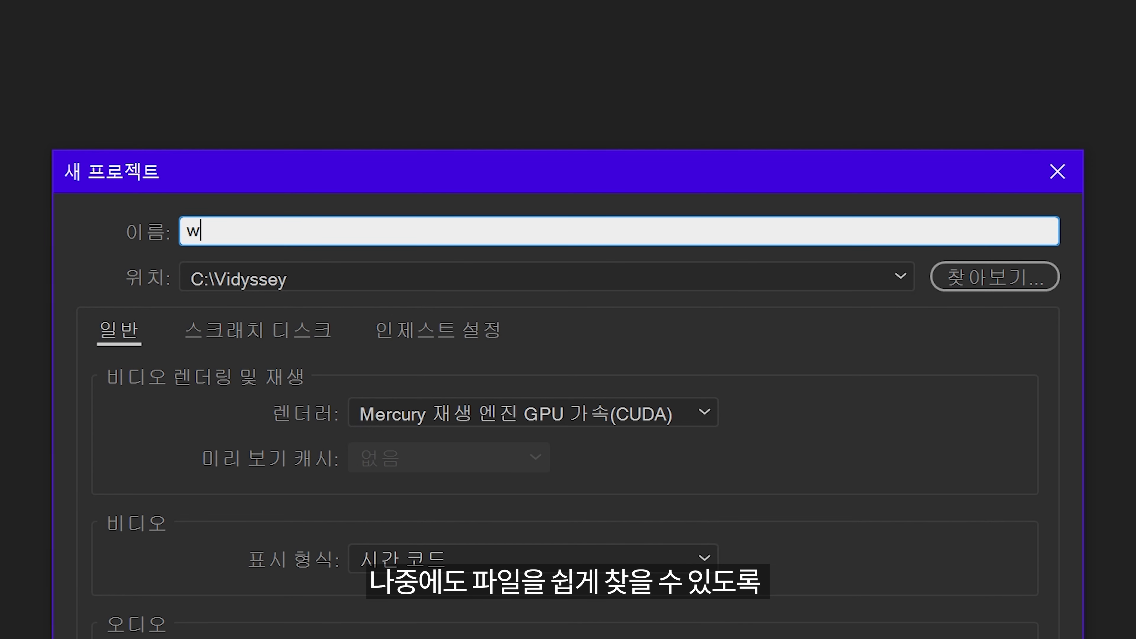
pyautogui.press('BackSpace')
pyautogui.press('BackSpace')
pyautogui.write('비디')
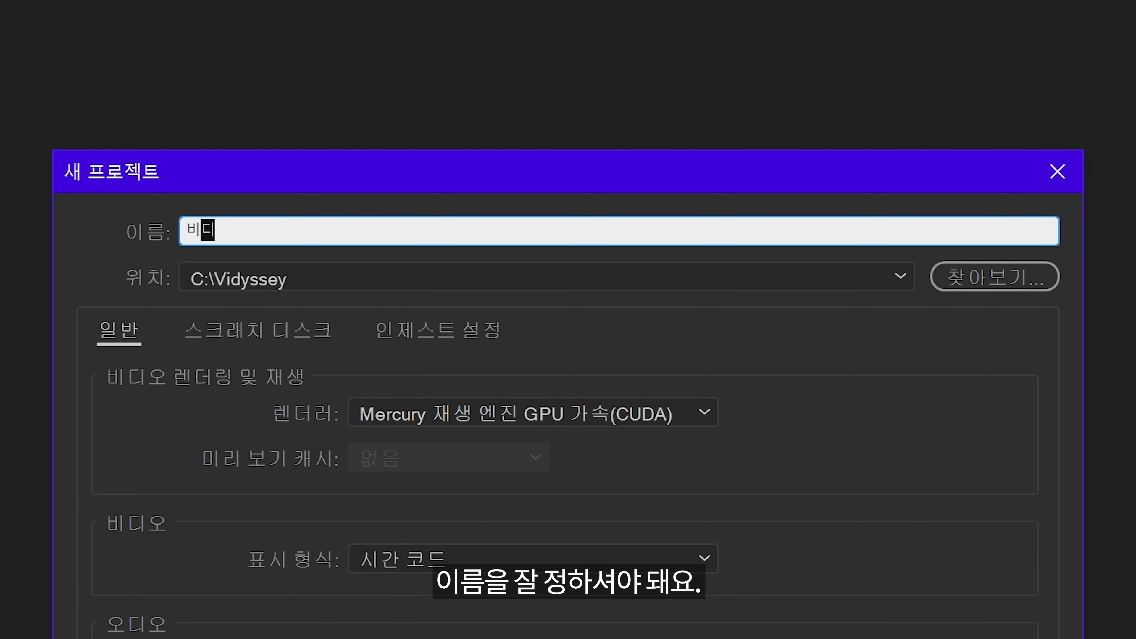
pyautogui.write('세이 좋아요 구독 !!!')
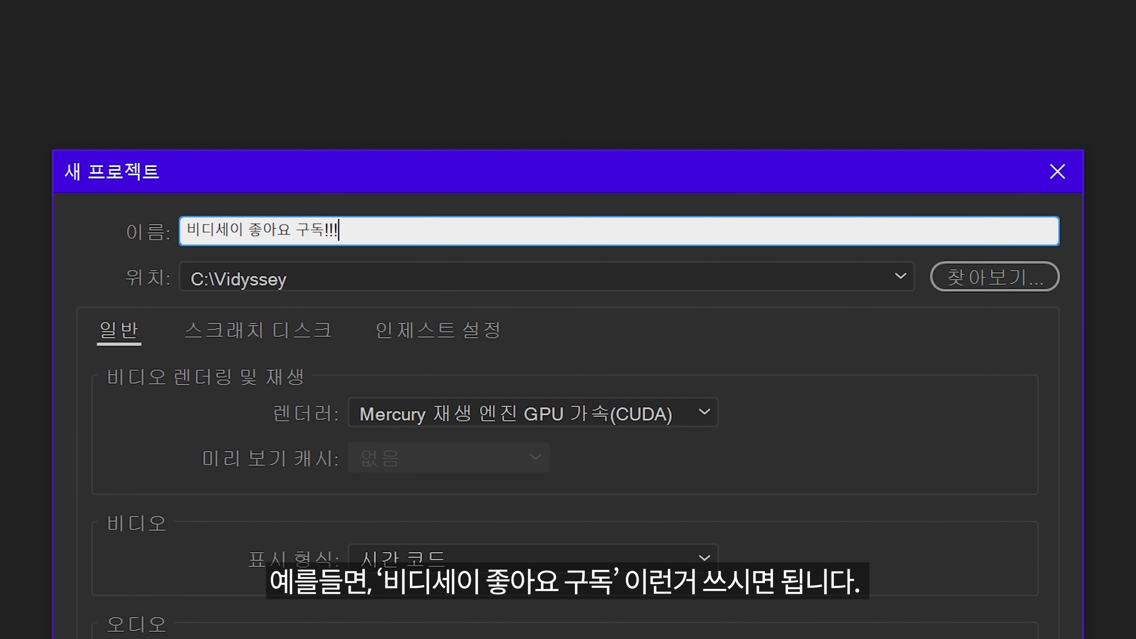
pyautogui.press('BackSpace')
pyautogui.press('BackSpace')
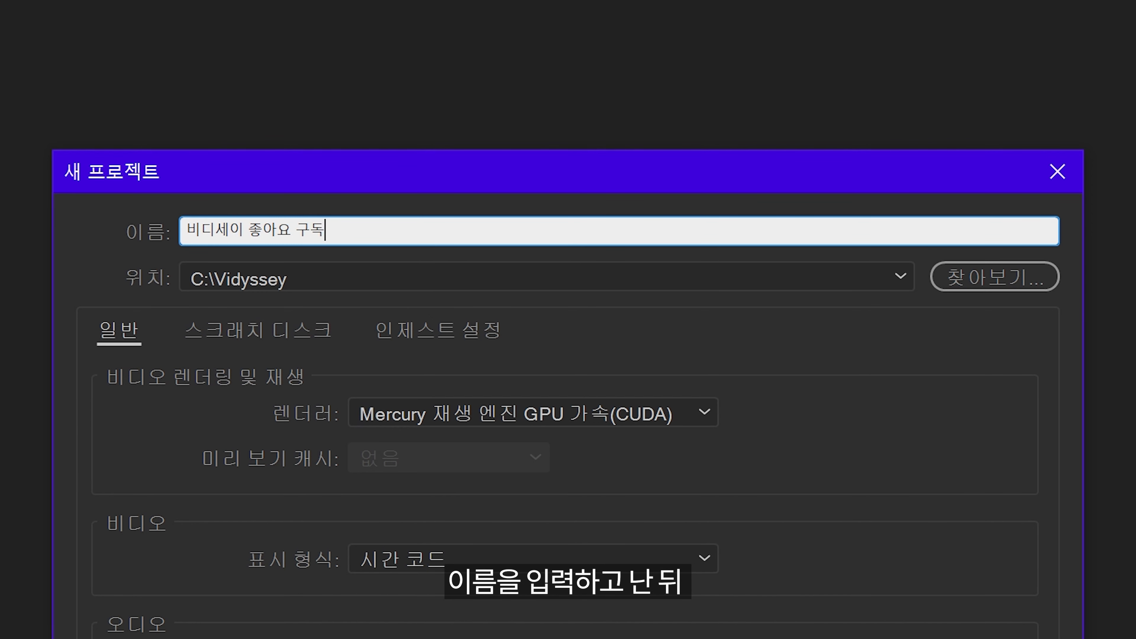
# Set the project location to a new folder named 비디세이 연습 inside C:\Vidyssey and create the project.
pyautogui.click(1023, 285)
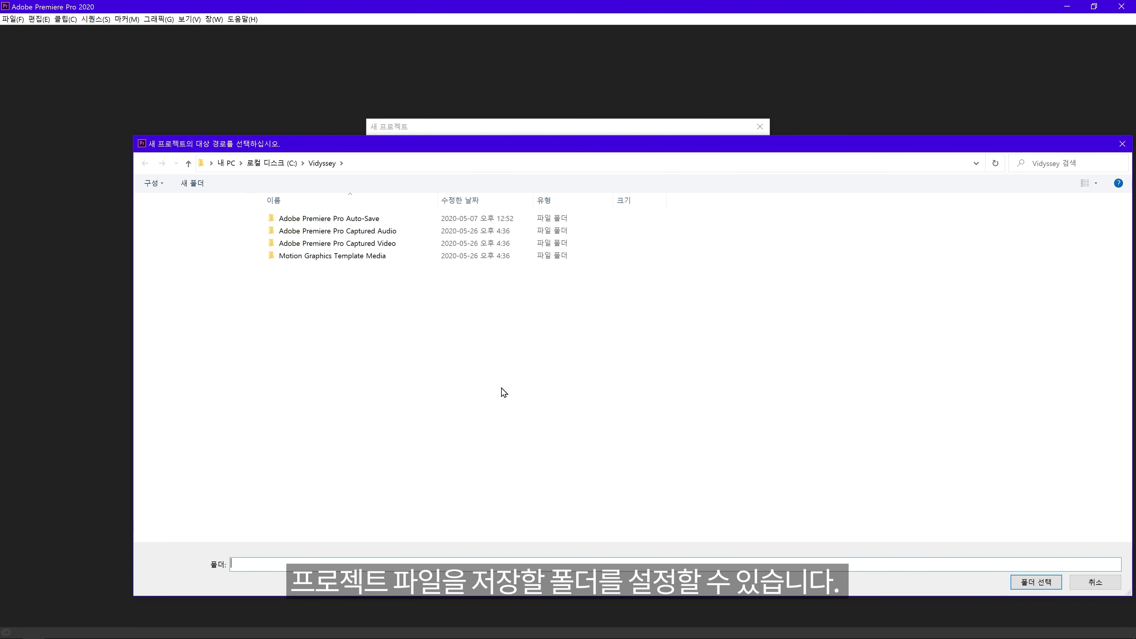
pyautogui.click(1020, 580)
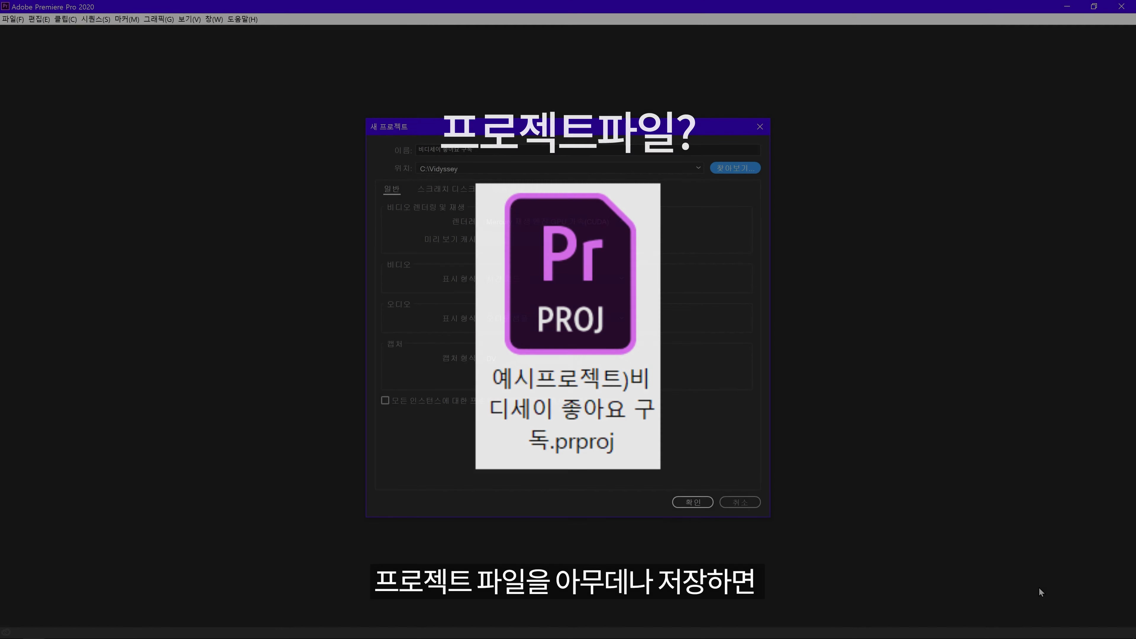
pyautogui.click(732, 167)
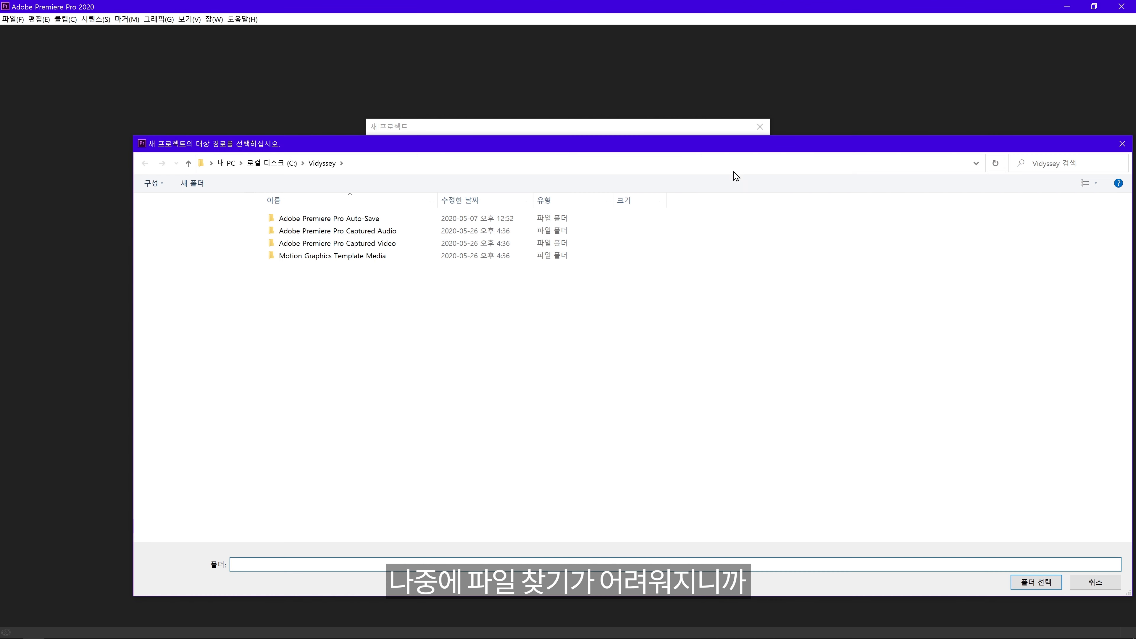
pyautogui.rightClick(415, 458)
pyautogui.click(436, 464)
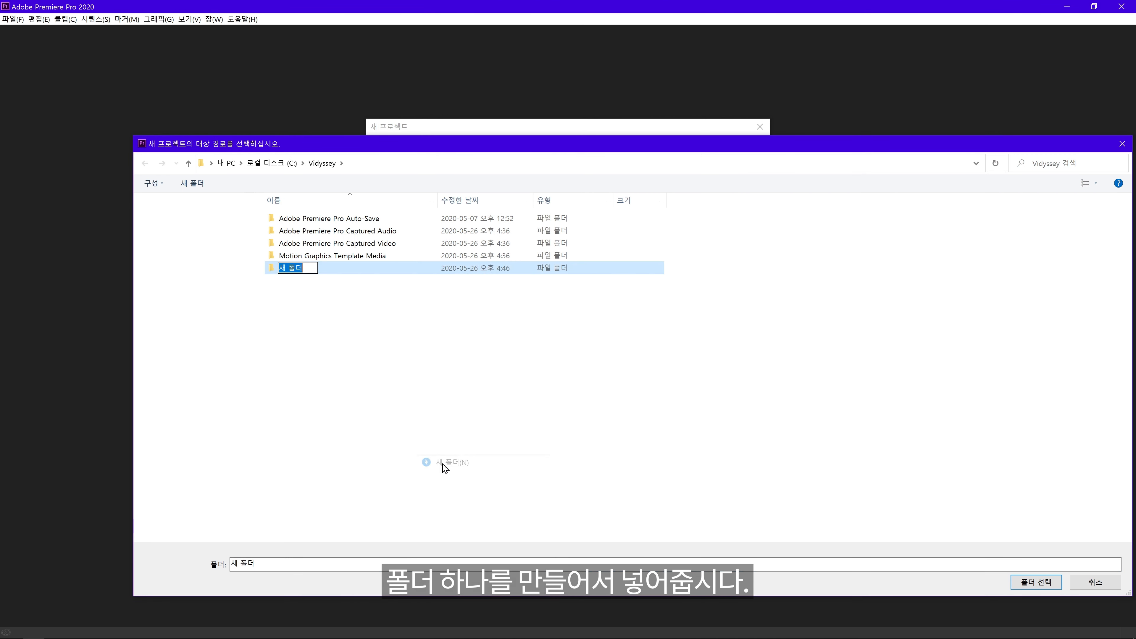
pyautogui.write('비디세')
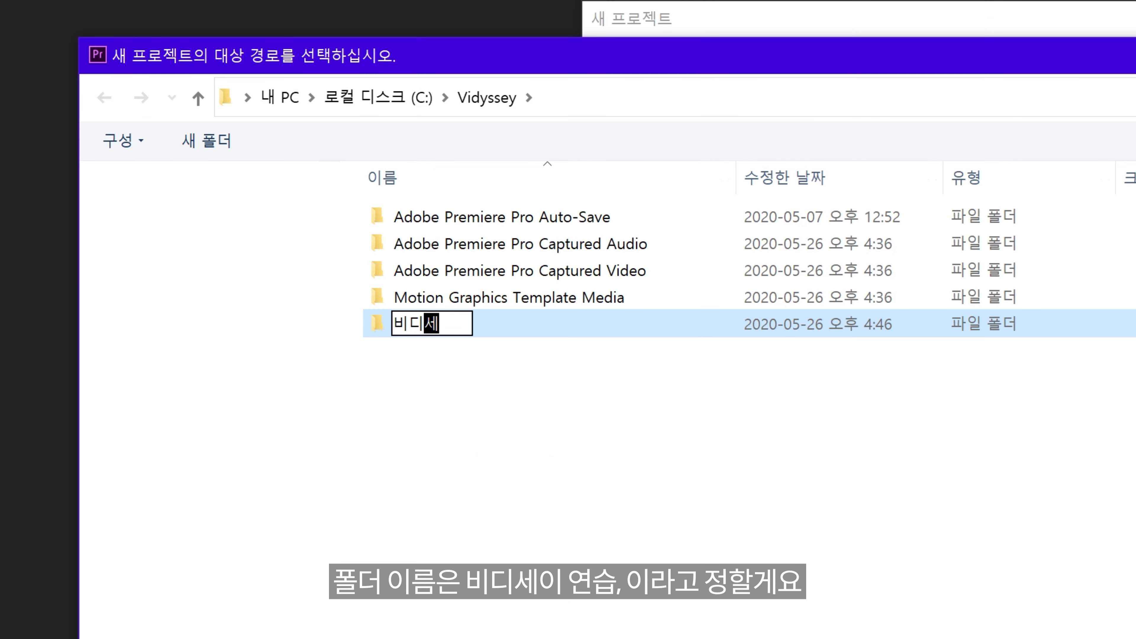
pyautogui.write('이 연습')
pyautogui.press('Return')
pyautogui.press('Return')
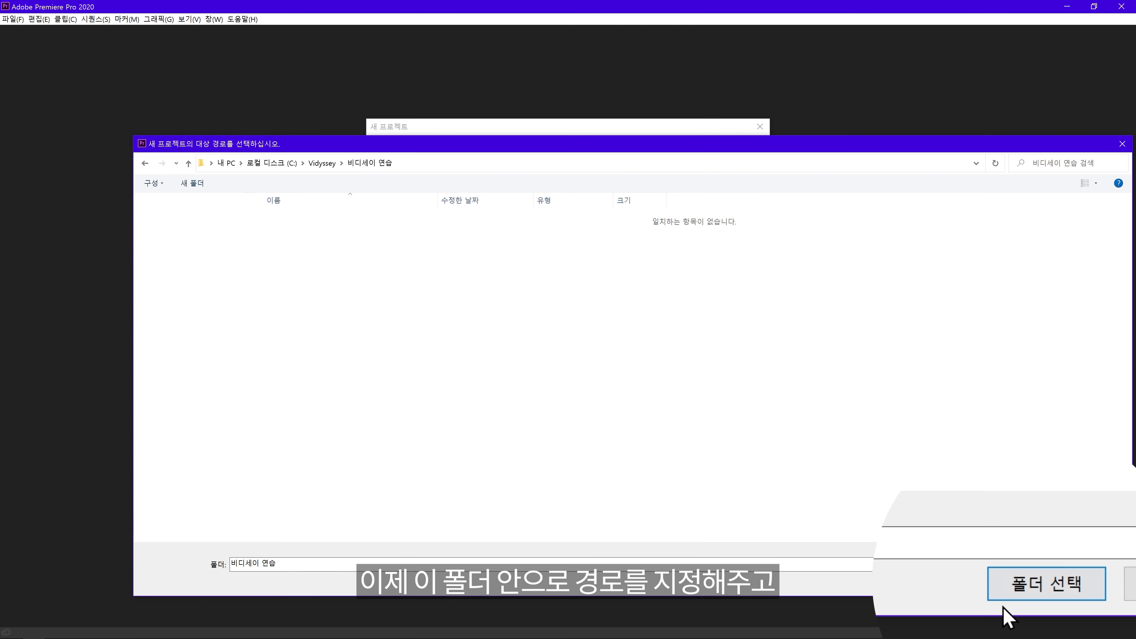
pyautogui.click(1003, 608)
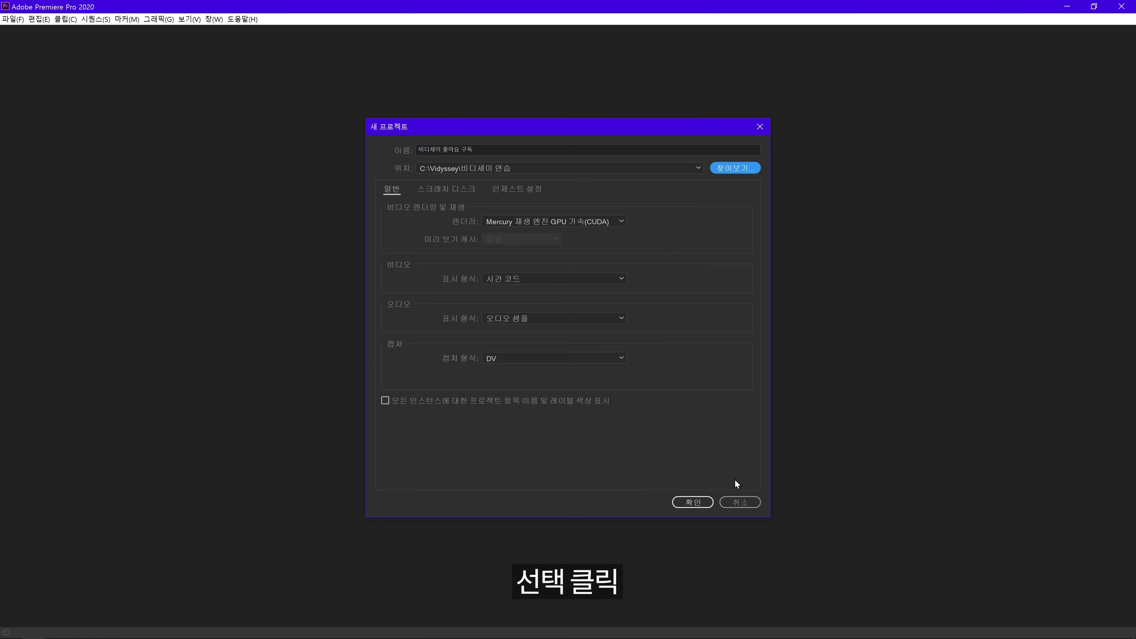
pyautogui.click(700, 506)
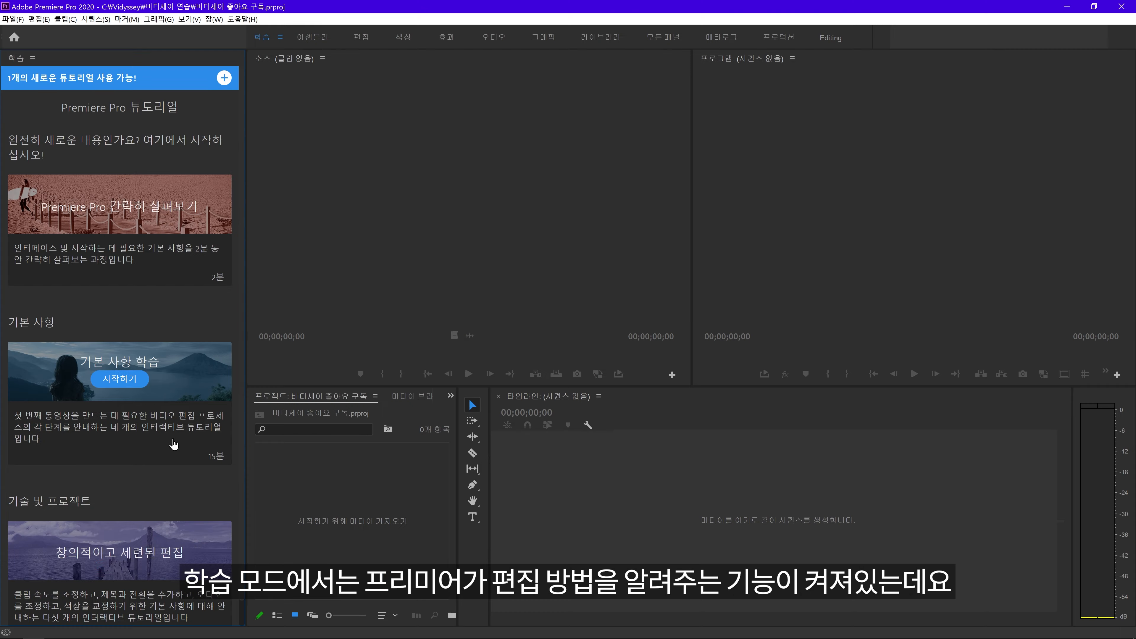
pyautogui.moveTo(241, 544); pyautogui.dragTo(239, 619)
pyautogui.moveTo(227, 565); pyautogui.dragTo(158, 27)
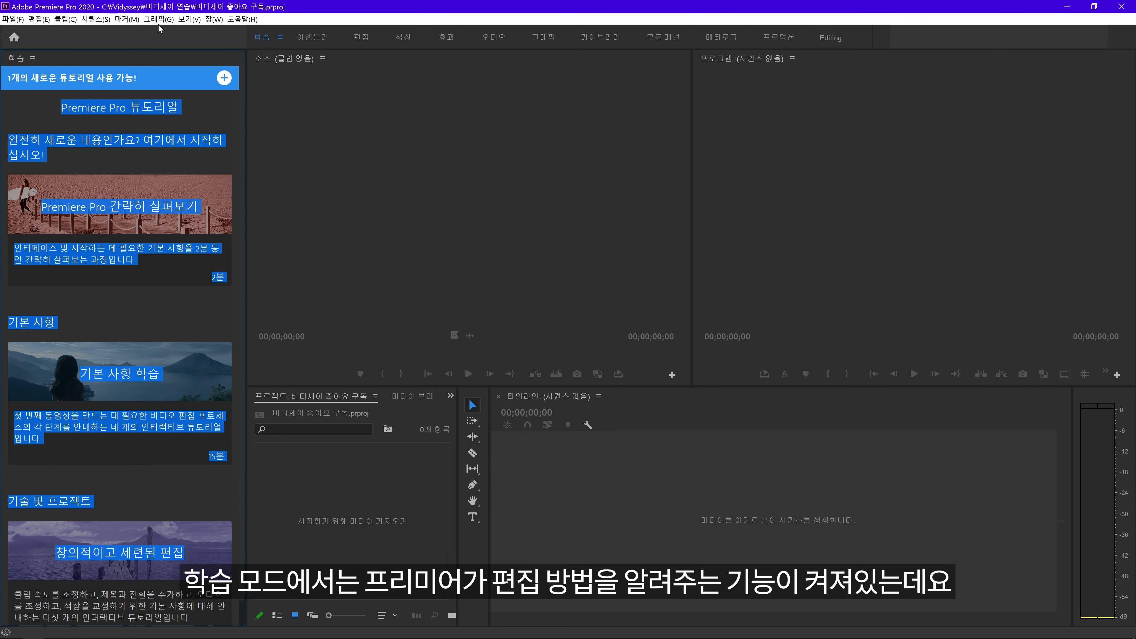
pyautogui.click(195, 108)
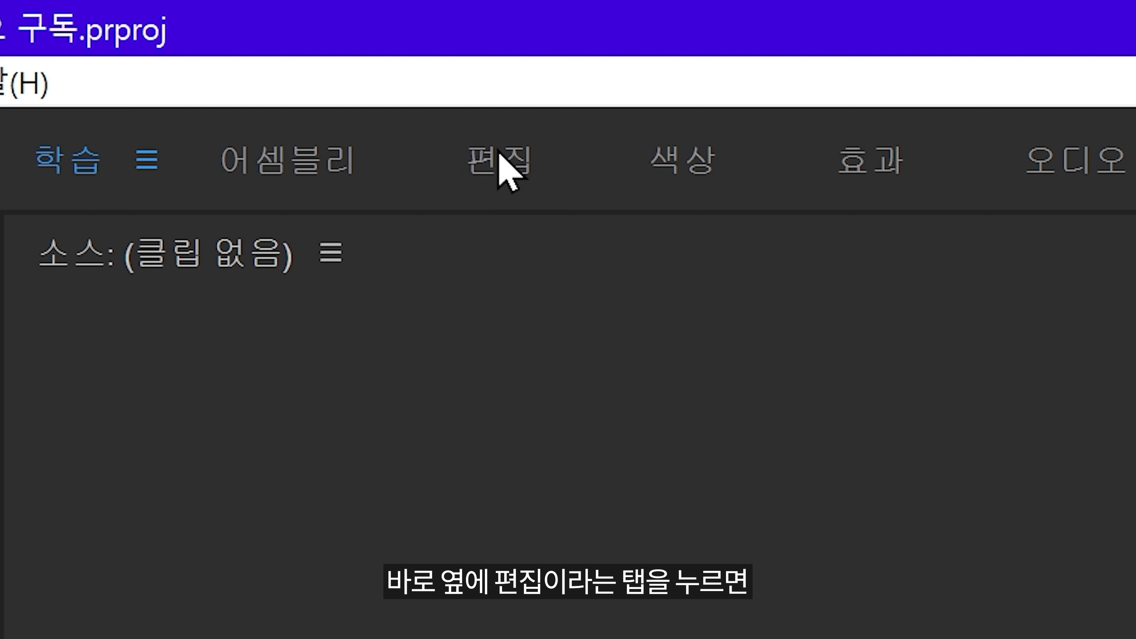
# Switch from the learning workspace to the 편집 (Editing) workspace.
pyautogui.click(362, 38)
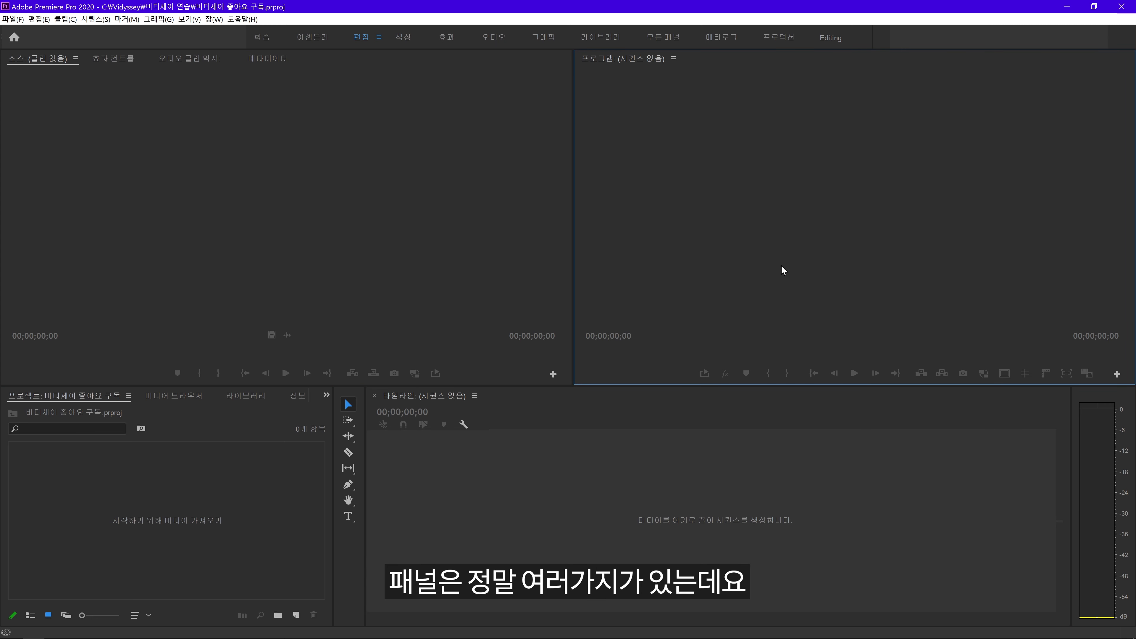
pyautogui.scroll(-6, 177, 397)
pyautogui.scroll(6, 233, 395)
pyautogui.scroll(-3, 254, 61)
pyautogui.scroll(3, 256, 58)
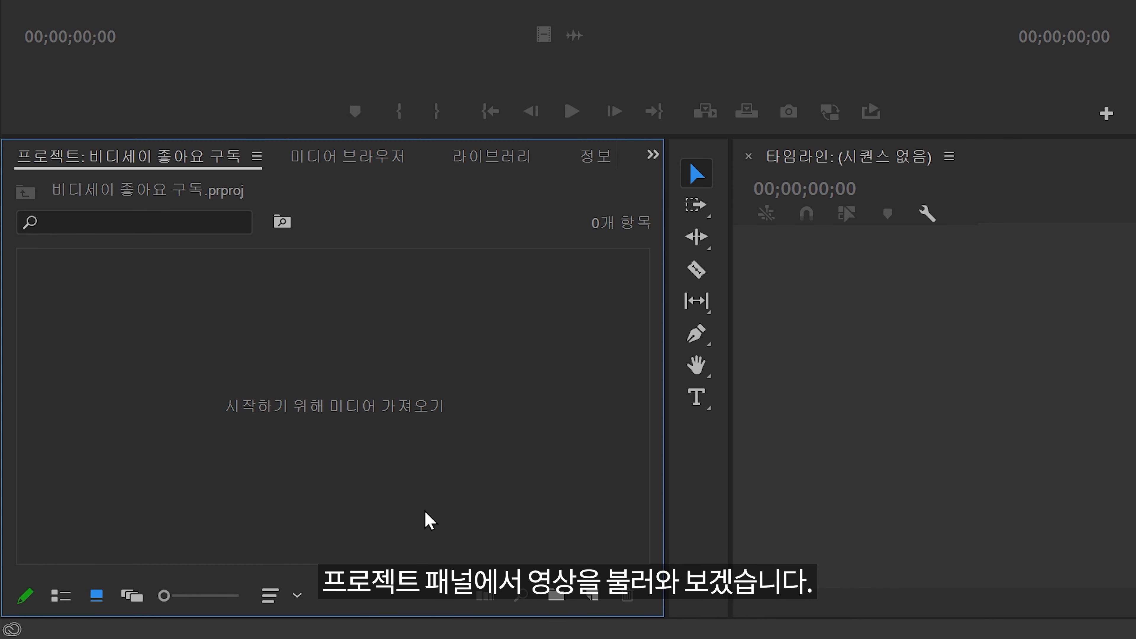
# Import the video files 2.mp4 and 3.mp4 from the EO_Sample_1080p folder into the project.
pyautogui.doubleClick(428, 516)
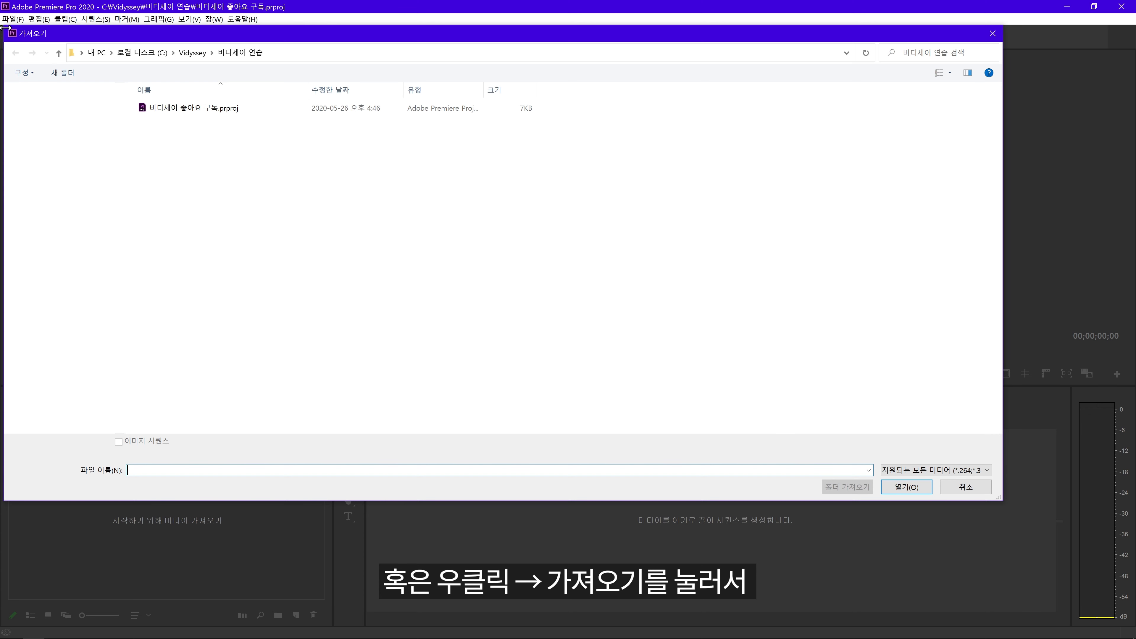
pyautogui.moveTo(5, 28); pyautogui.dragTo(349, 102)
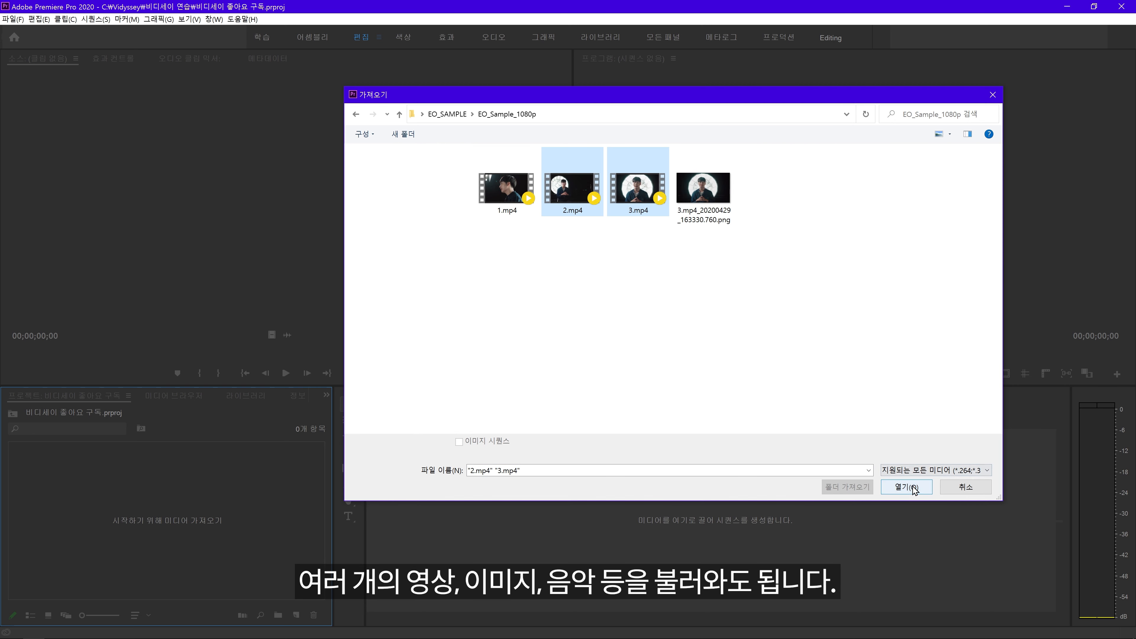
pyautogui.click(913, 487)
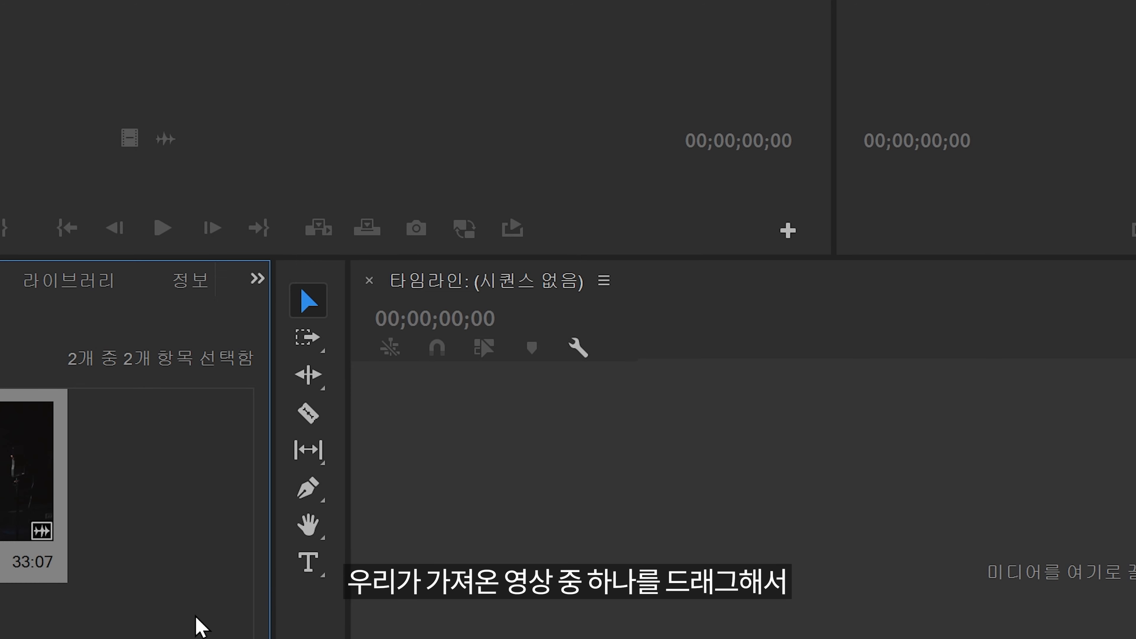
# Create a sequence from the 3.mp4 clip in the empty timeline and compare its project item with the source clip.
pyautogui.click(153, 564)
pyautogui.moveTo(92, 478); pyautogui.dragTo(530, 489)
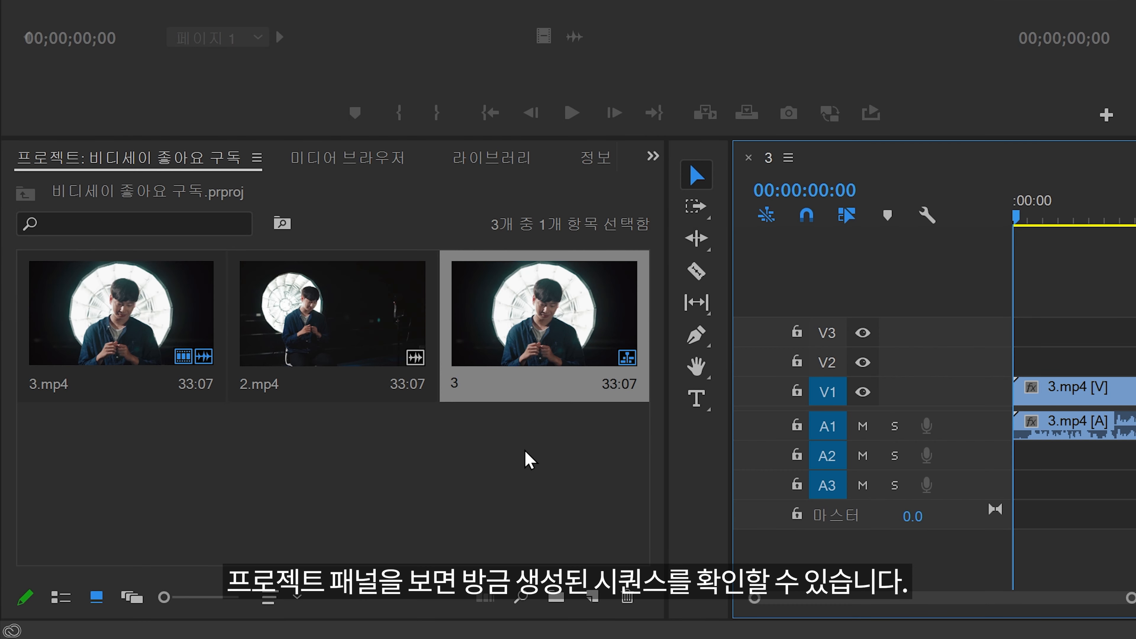
pyautogui.click(190, 358)
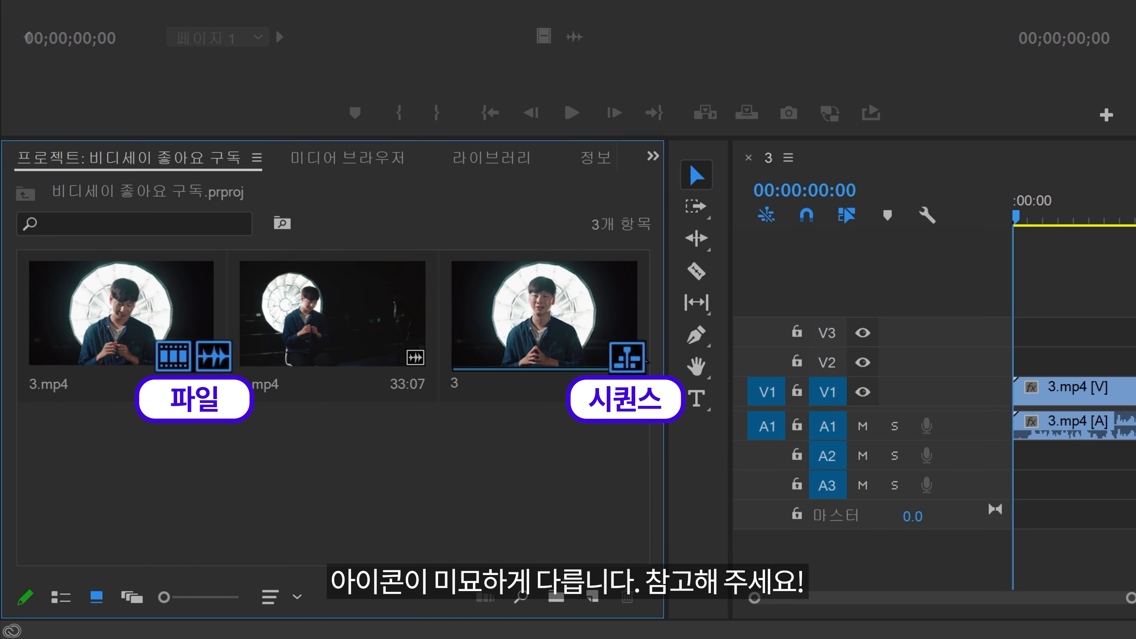
pyautogui.click(563, 393)
pyautogui.click(588, 483)
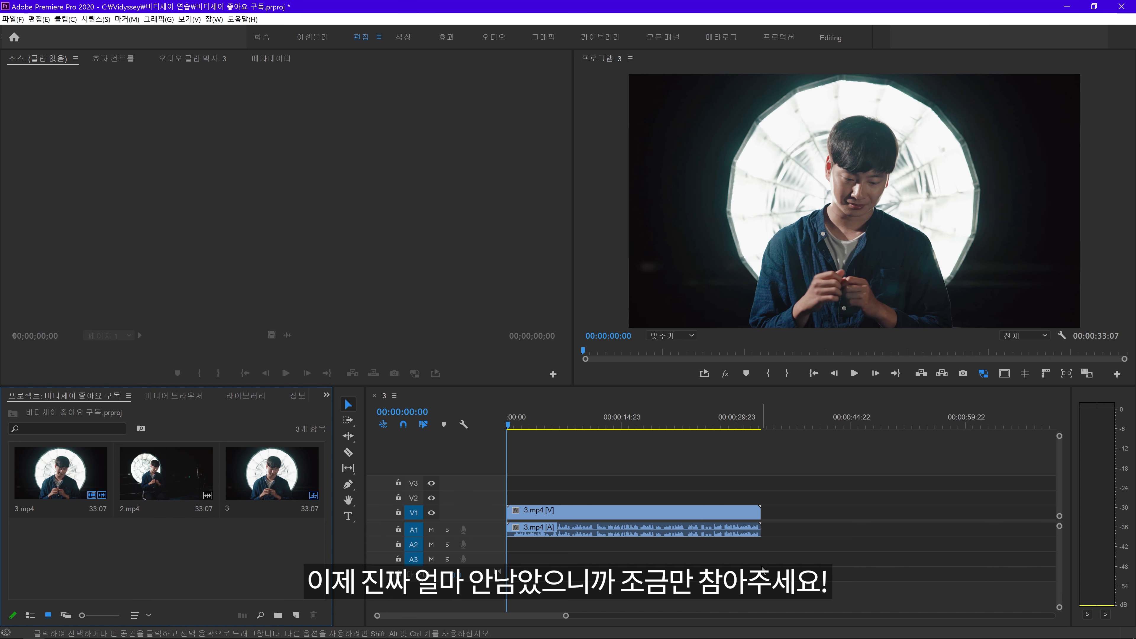
# Play the sequence from the start, then scrub the playhead back to about 00:00:11:03.
pyautogui.press('space')
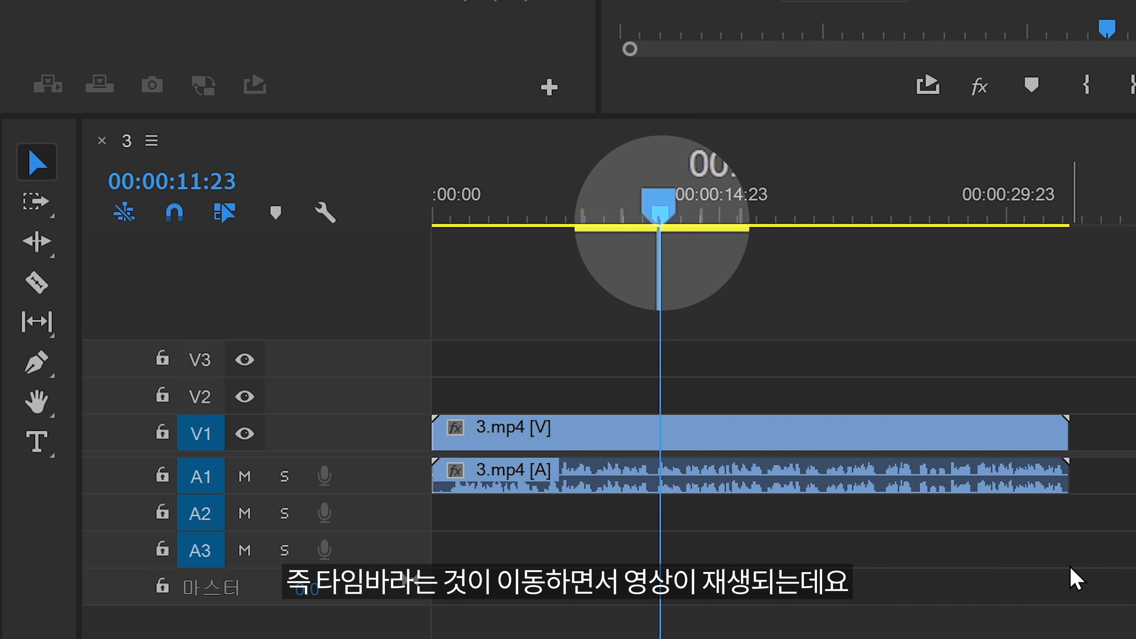
pyautogui.moveTo(702, 320)
pyautogui.mouseDown()
pyautogui.moveTo(766, 320)
pyautogui.moveTo(689, 320)
pyautogui.mouseUp()
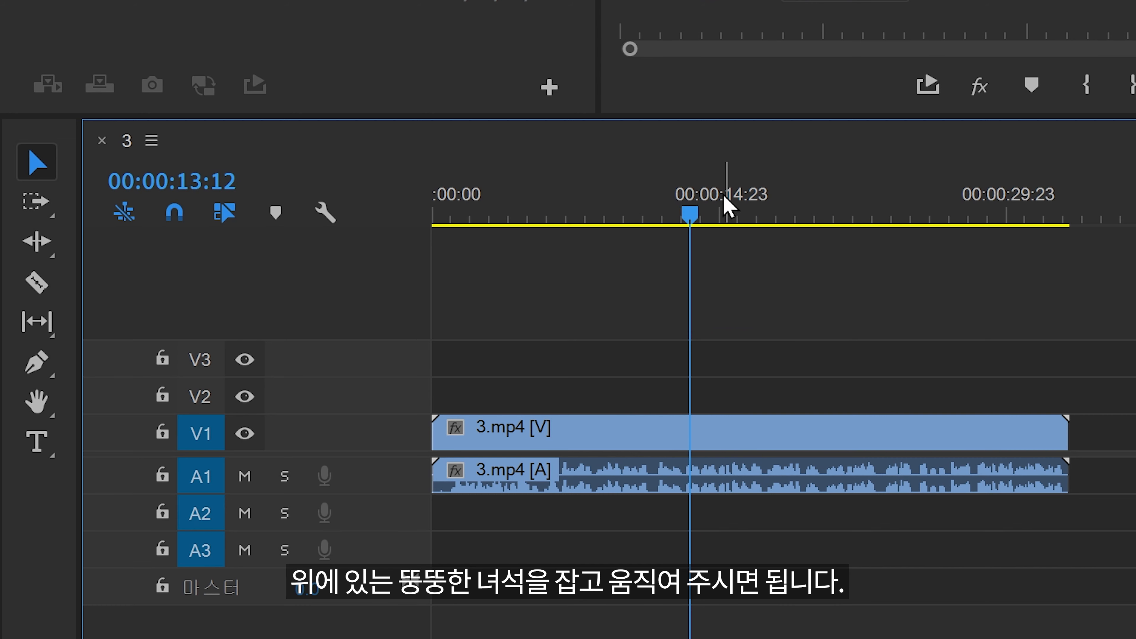
pyautogui.moveTo(689, 218); pyautogui.dragTo(652, 241)
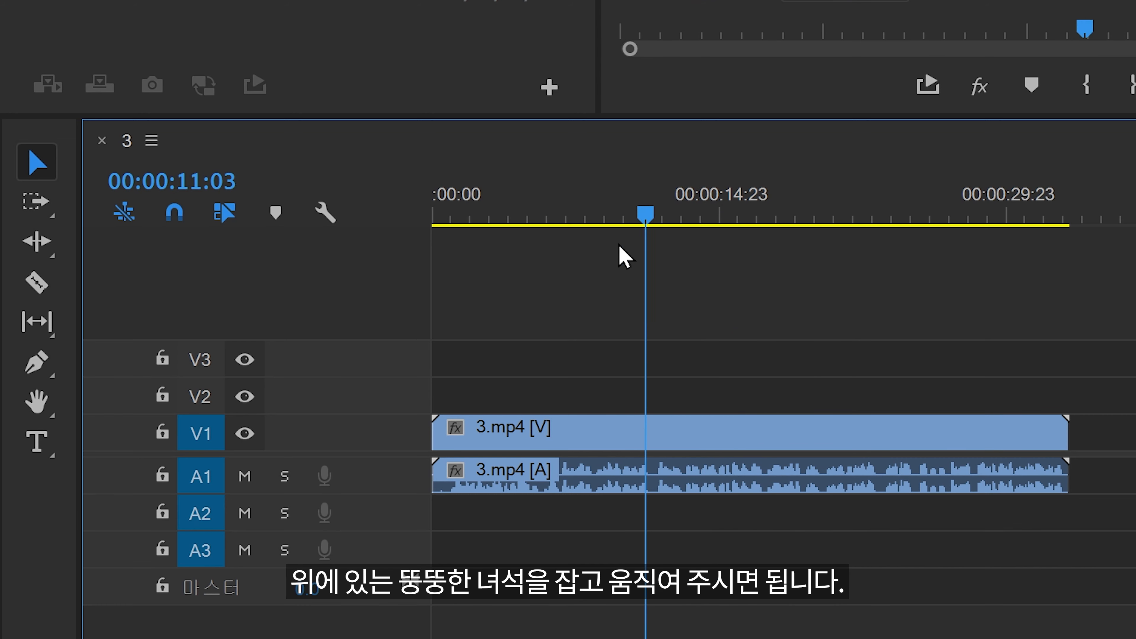
# Jump the playhead back and forth between different times in the sequence, ending at 00:00:27:17.
pyautogui.click(745, 219)
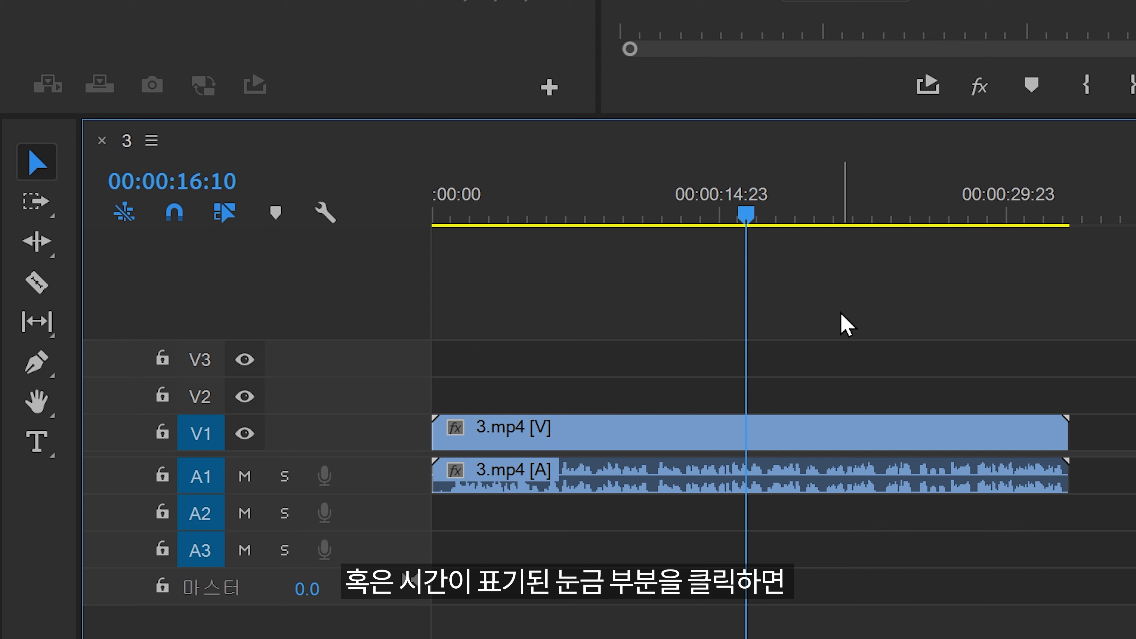
pyautogui.click(497, 219)
pyautogui.click(838, 220)
pyautogui.click(537, 220)
pyautogui.click(965, 219)
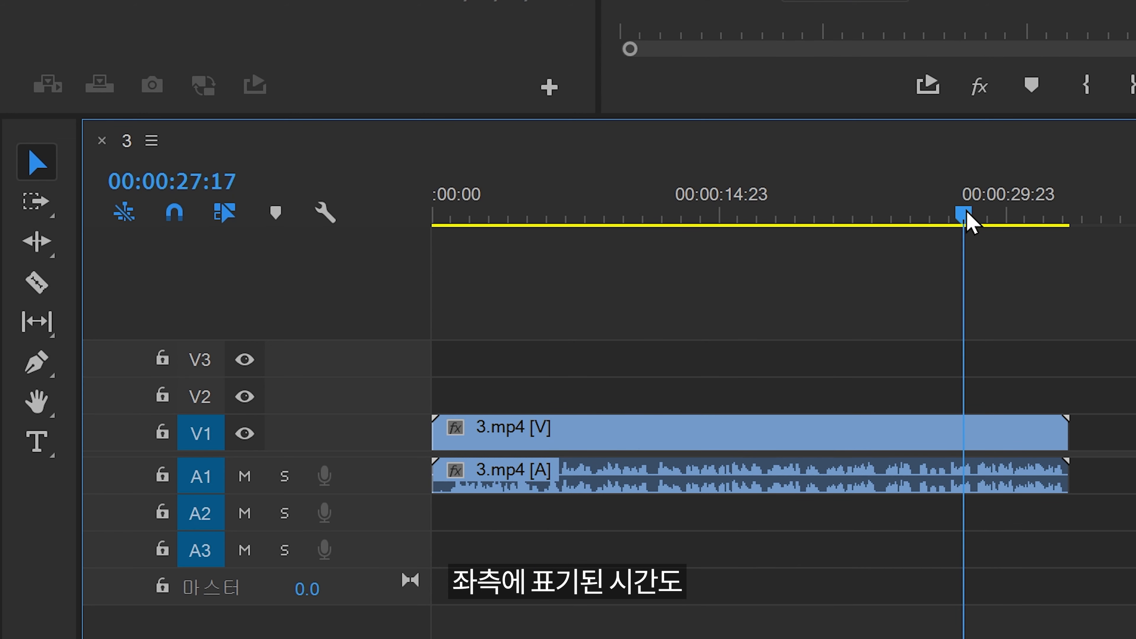
# Move the playhead to 00:00:14:21 and 00:00:16:21, and expand and collapse the V1 and A1 tracks.
pyautogui.click(718, 218)
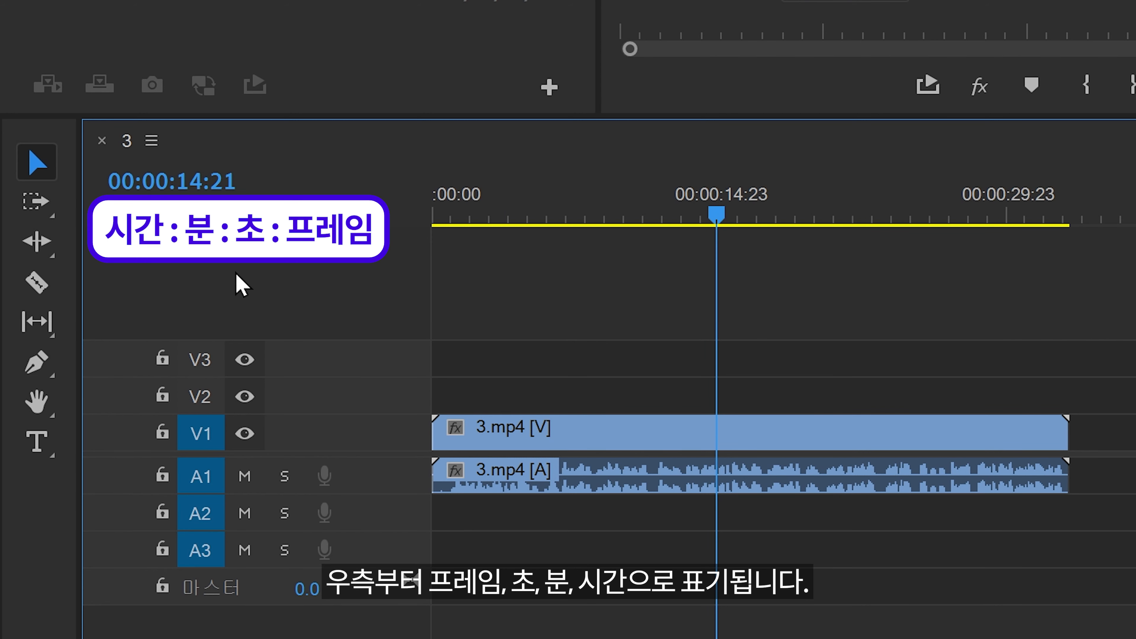
pyautogui.click(755, 214)
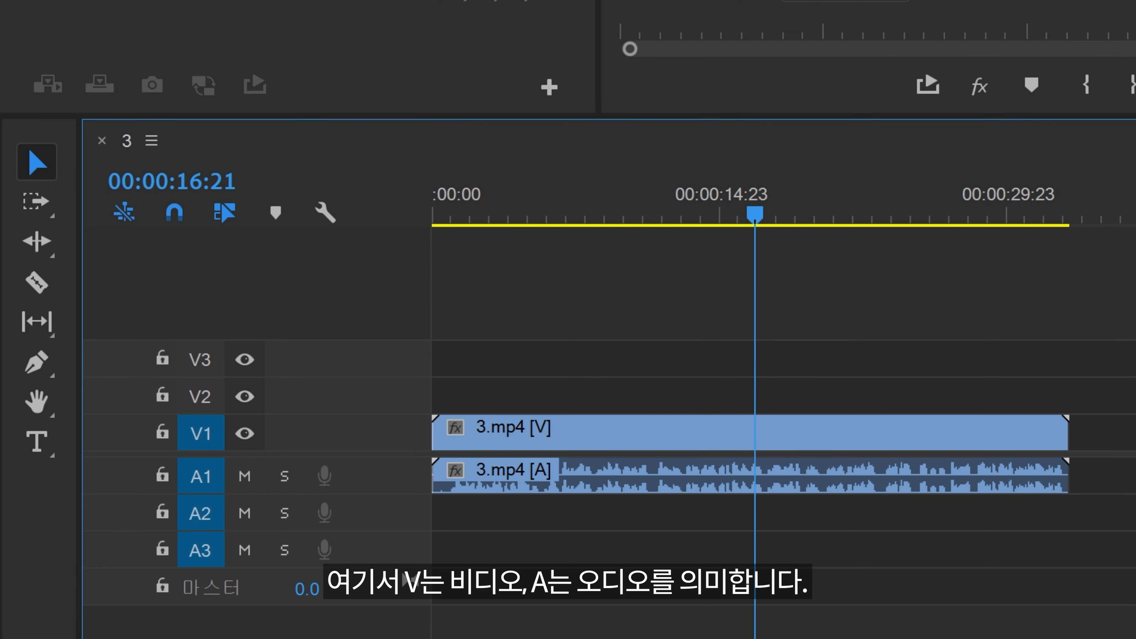
pyautogui.doubleClick(297, 440)
pyautogui.doubleClick(341, 399)
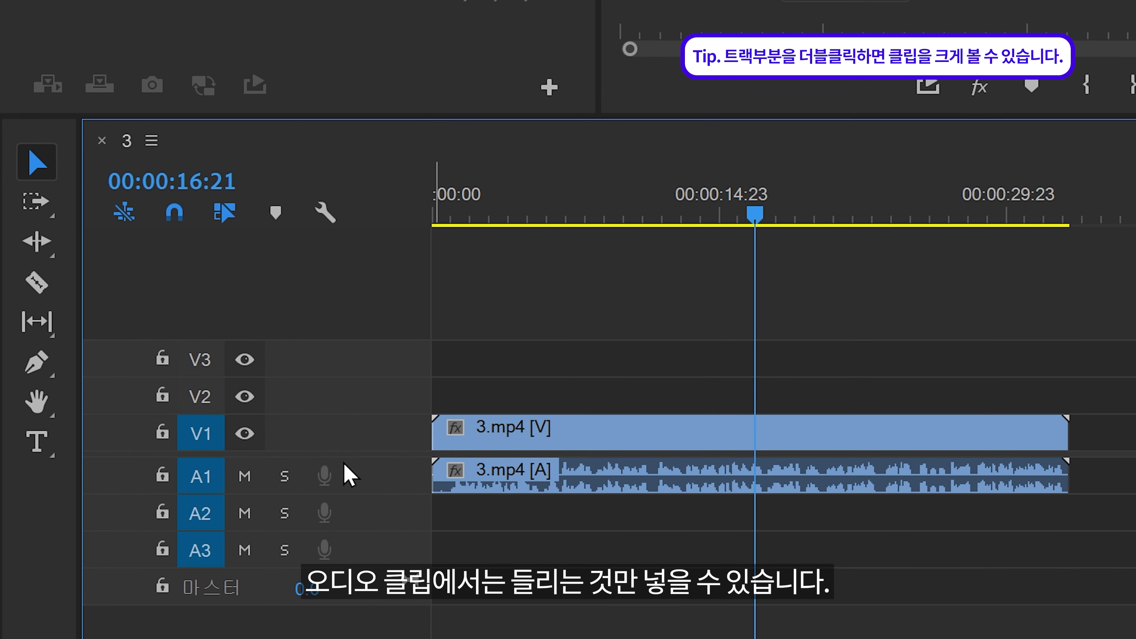
pyautogui.doubleClick(366, 493)
pyautogui.doubleClick(367, 490)
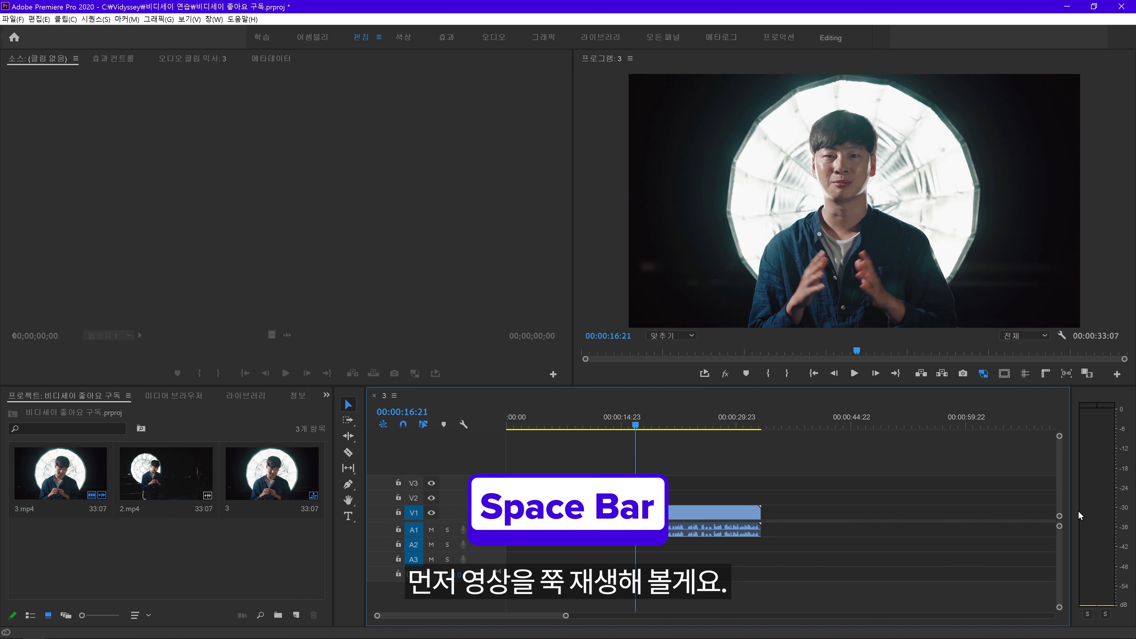
# Play the sequence from 00:00:16:21, zoom the timeline for a closer look at the waveform, and replay the passage up to 00:00:21:06.
pyautogui.press('space')
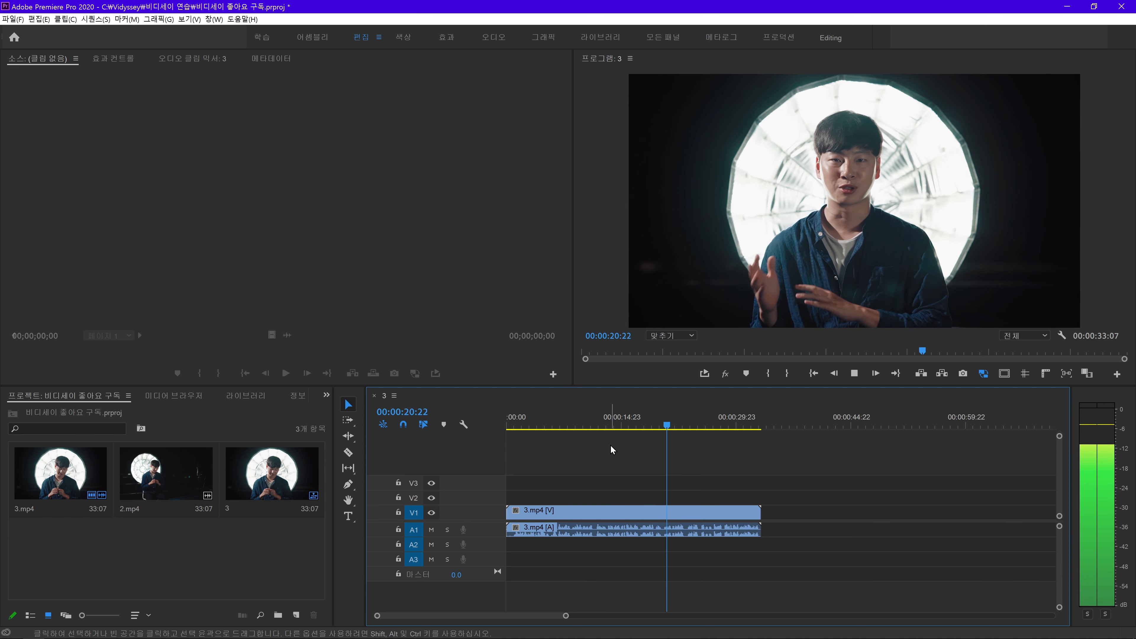
pyautogui.press('space')
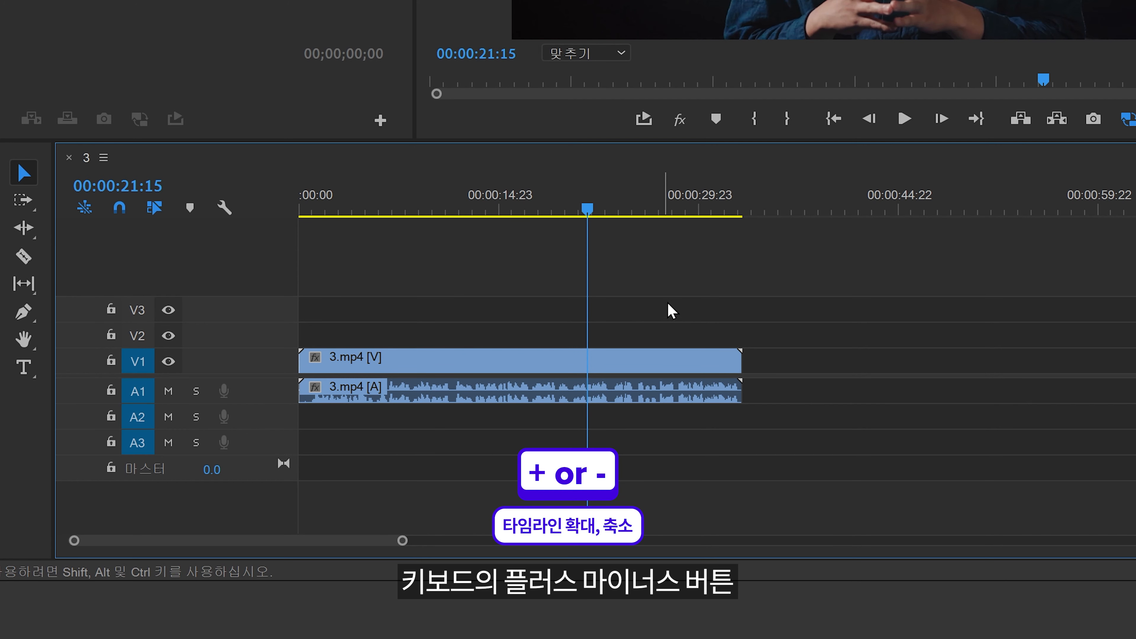
pyautogui.press('=')
pyautogui.press('=')
pyautogui.press('-')
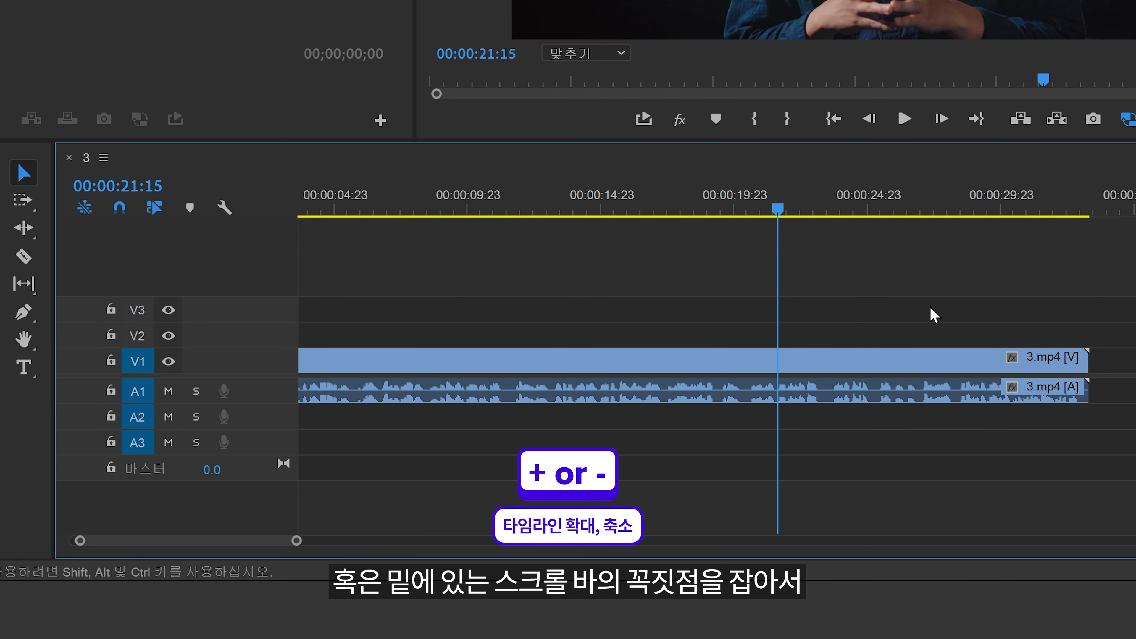
pyautogui.press('-')
pyautogui.moveTo(402, 540); pyautogui.dragTo(679, 553)
pyautogui.press('=')
pyautogui.press('=')
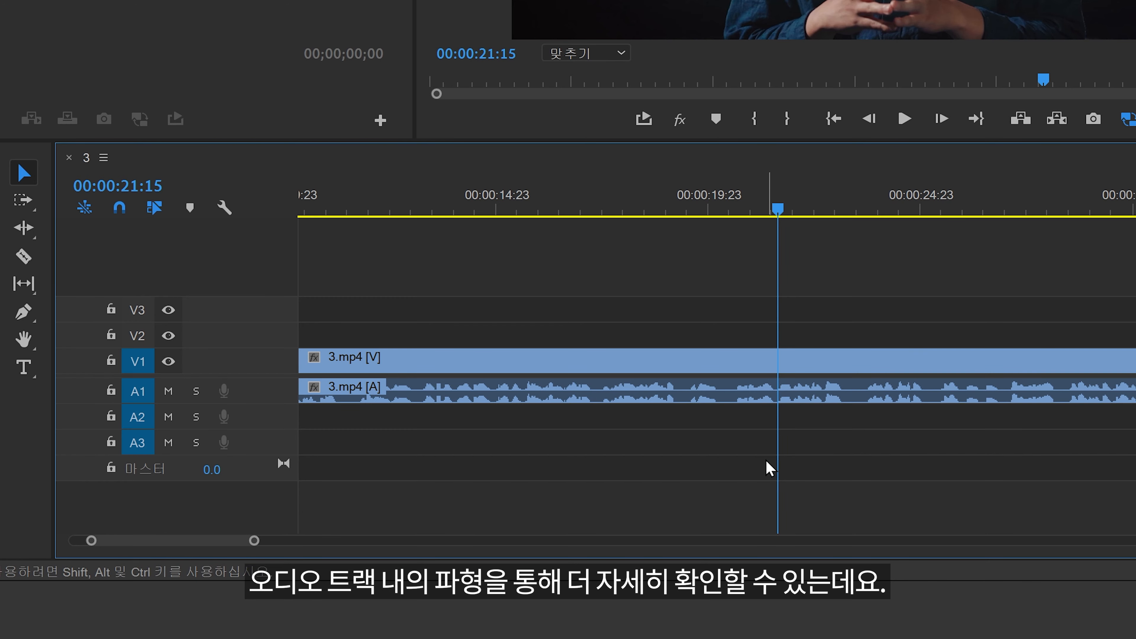
pyautogui.moveTo(778, 209); pyautogui.dragTo(482, 219)
pyautogui.click(904, 119)
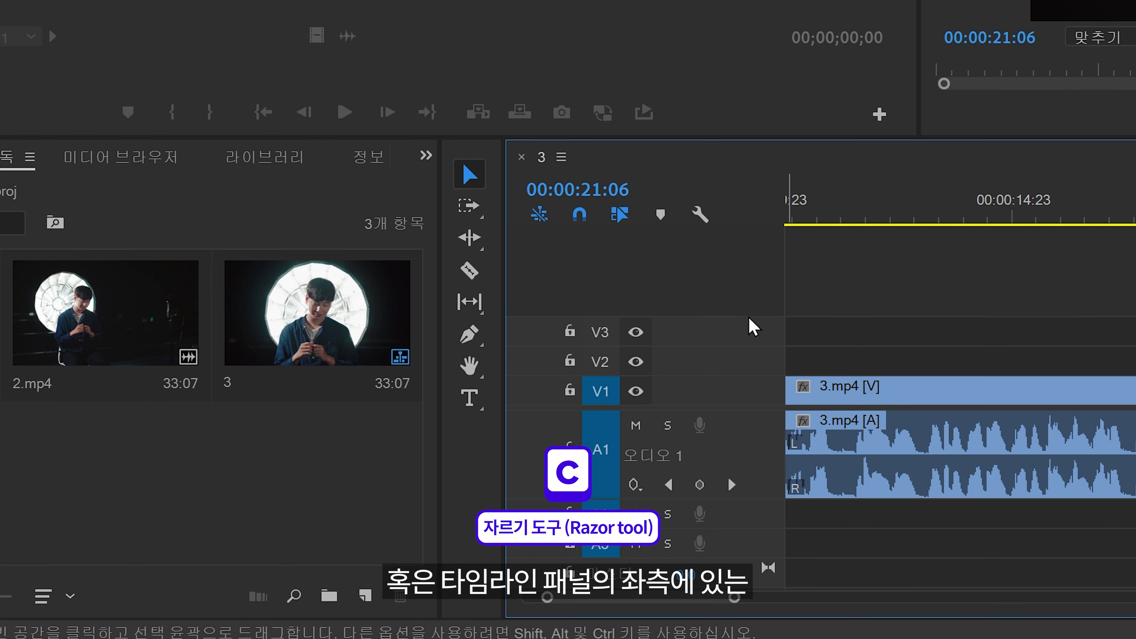
# Cut the 3.mp4 clip with the Razor tool on both sides of the roughly one-second misspoken part near 00:00:19:23, and return to the Selection tool.
pyautogui.click(479, 282)
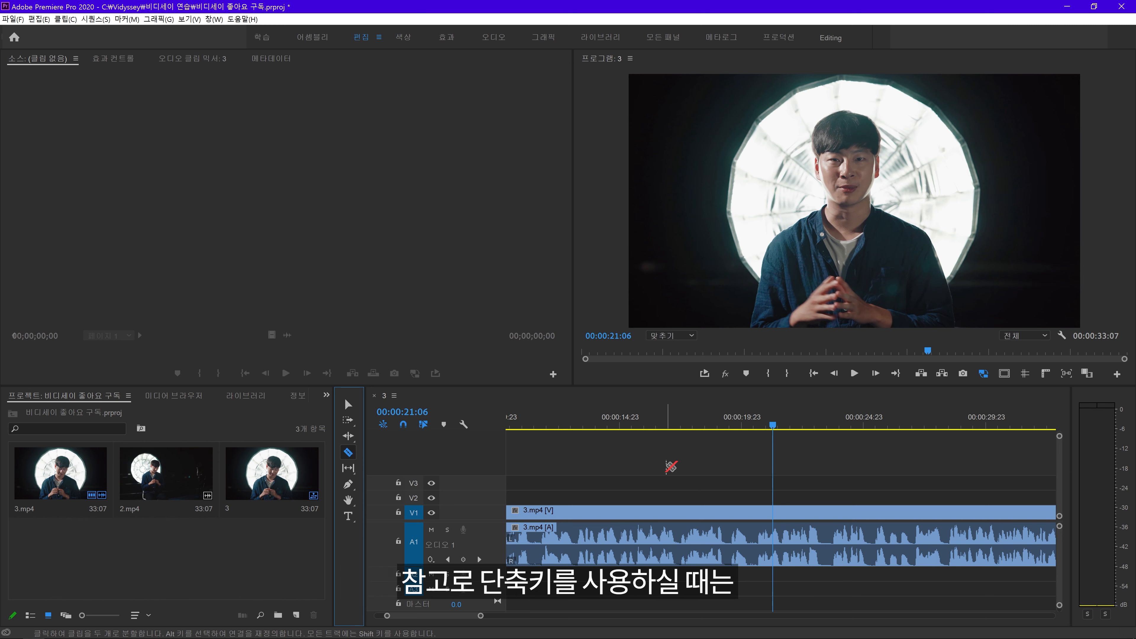
pyautogui.click(355, 406)
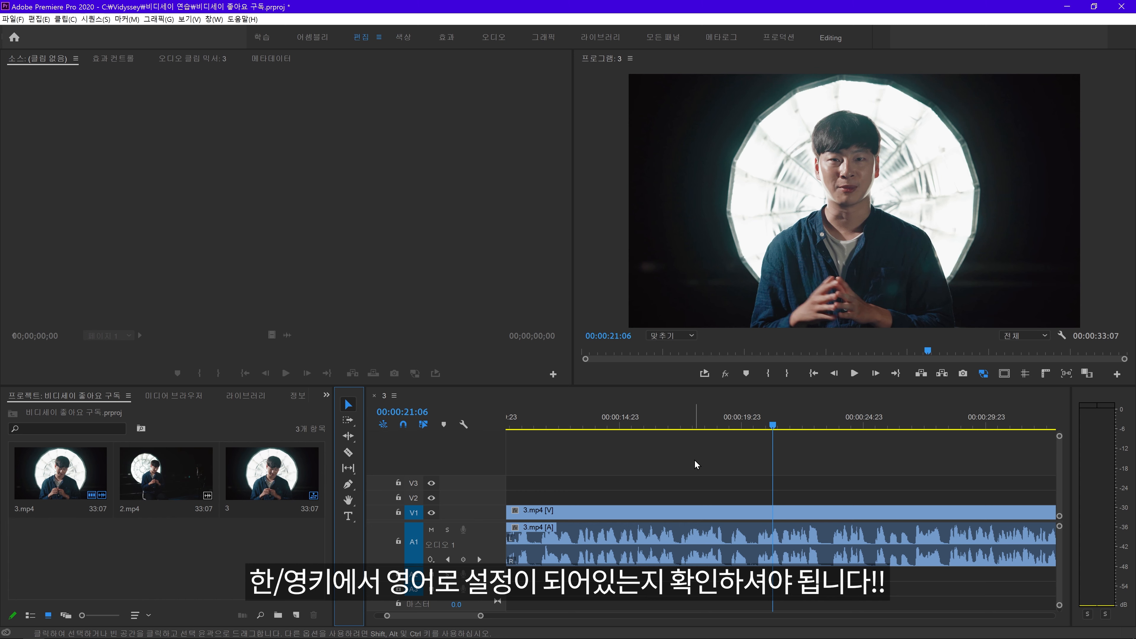
pyautogui.press('c')
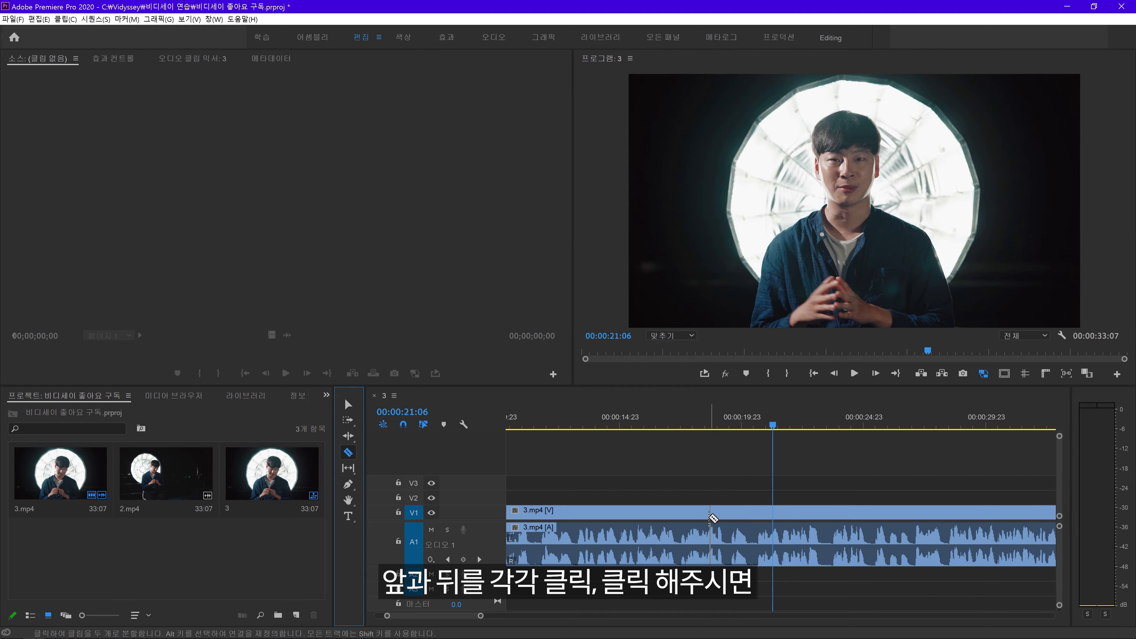
pyautogui.click(725, 510)
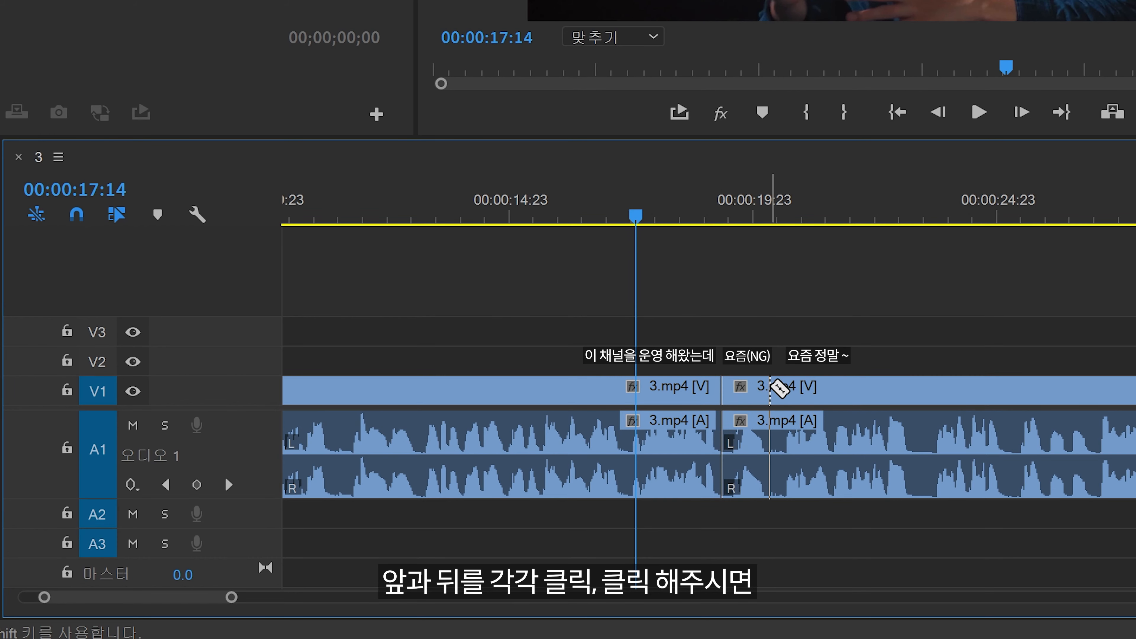
pyautogui.click(749, 510)
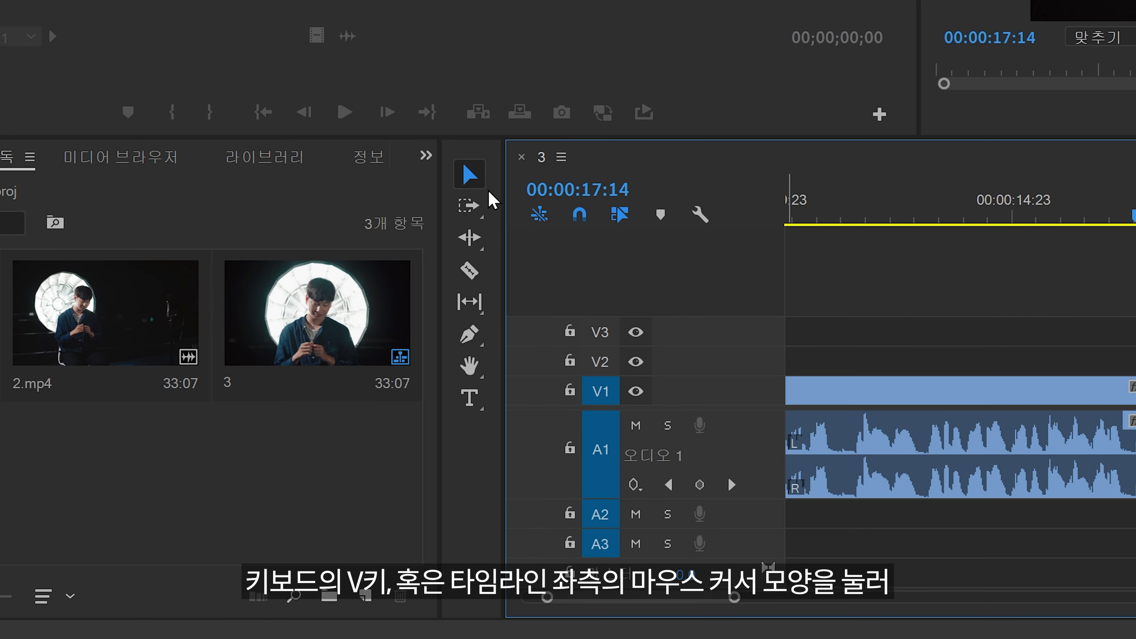
pyautogui.click(348, 404)
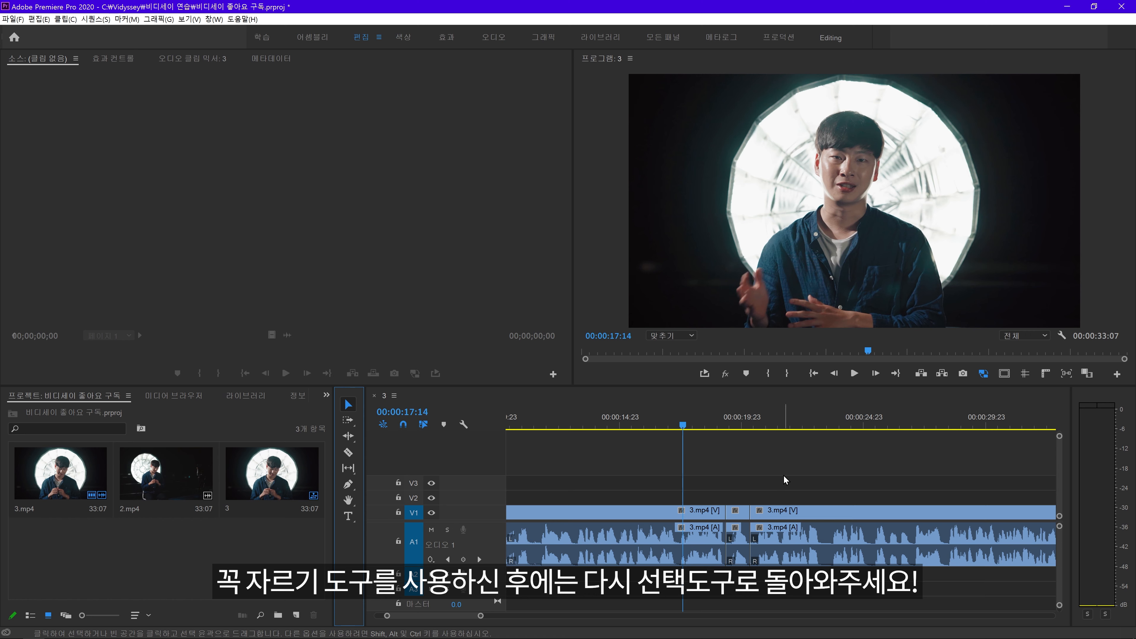
# Try making a series of extra Razor cuts at scattered points along the 3.mp4 clips.
pyautogui.press('c')
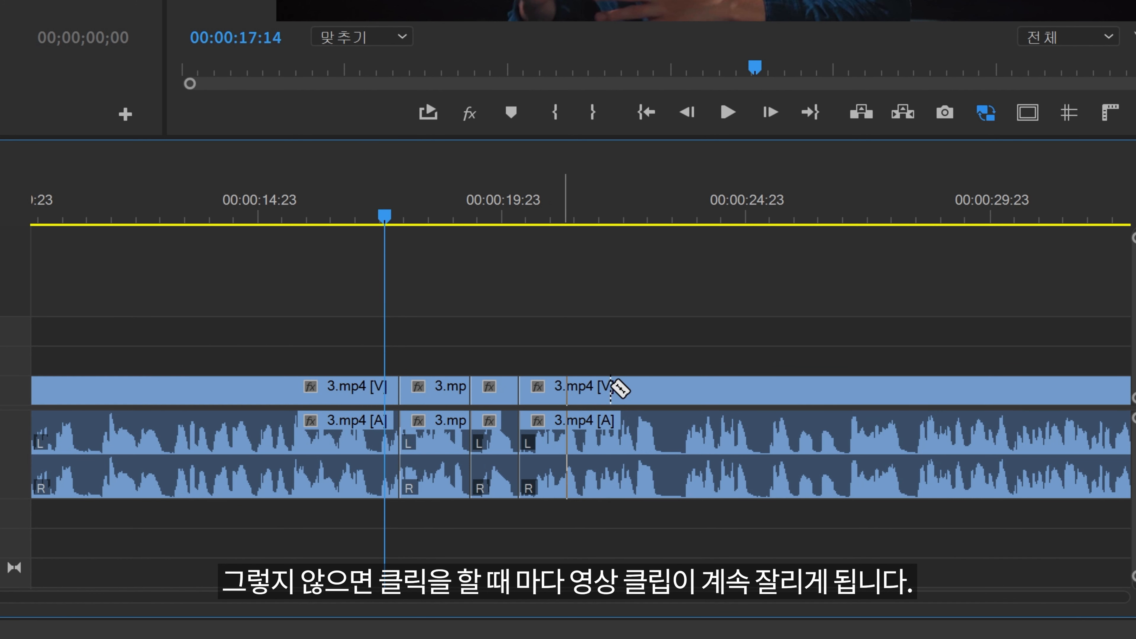
pyautogui.click(799, 512)
pyautogui.click(914, 512)
pyautogui.click(942, 513)
pyautogui.click(863, 513)
pyautogui.click(850, 513)
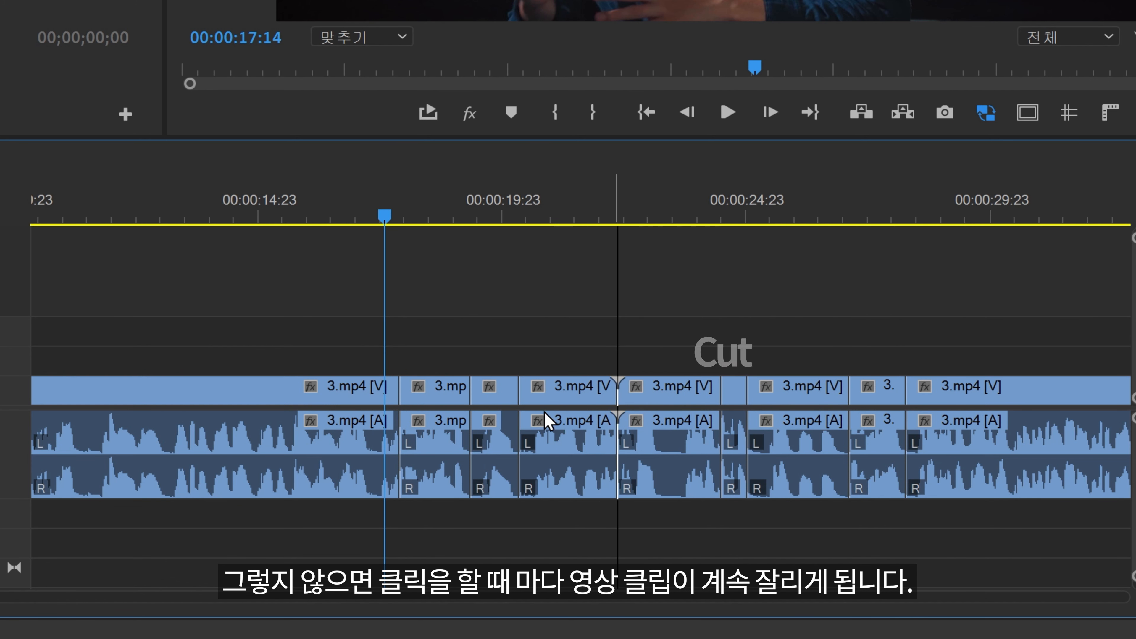
pyautogui.click(568, 390)
pyautogui.click(703, 391)
# Undo all the extra Razor cuts on the 3.mp4 clips.
pyautogui.hotkey('ctrl', 'z')
pyautogui.hotkey('ctrl', 'z')
pyautogui.hotkey('ctrl', 'z')
pyautogui.hotkey('ctrl', 'z')
pyautogui.hotkey('ctrl', 'z')
pyautogui.hotkey('ctrl', 'z')
pyautogui.hotkey('ctrl', 'z')
pyautogui.hotkey('ctrl', 'z')
# Delete the short misspoken segment between the two cuts, and play the sequence around the gap.
pyautogui.press('v')
pyautogui.click(506, 394)
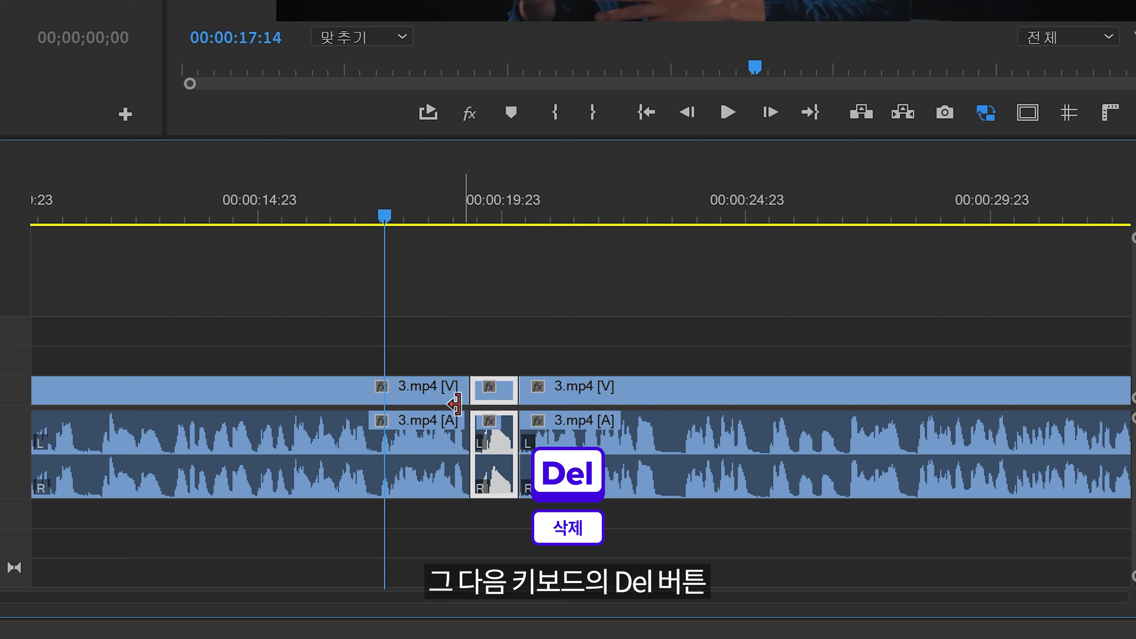
pyautogui.press('BackSpace')
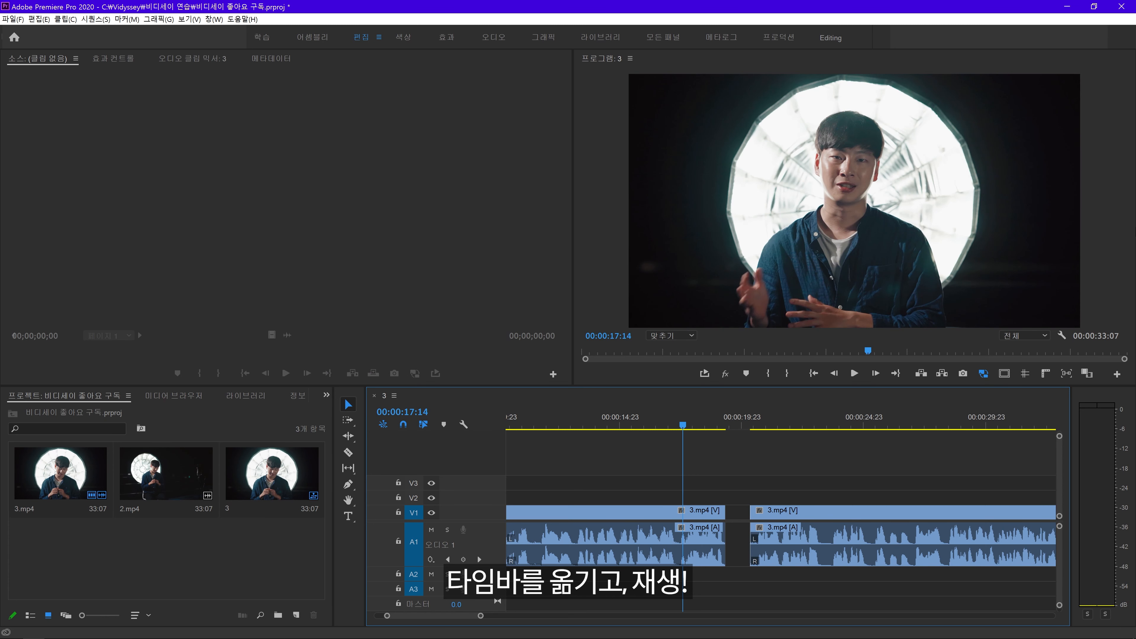
pyautogui.press('space')
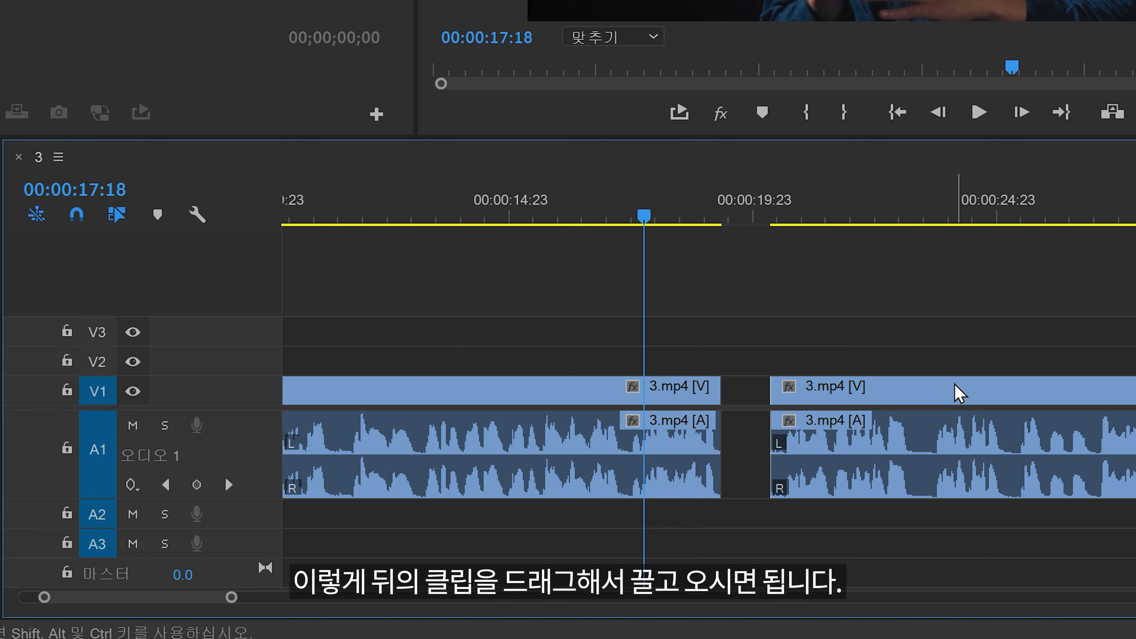
# Try closing the gap by moving the following clip and by extending its start edge back, and undo these changes.
pyautogui.moveTo(842, 511); pyautogui.dragTo(821, 513)
pyautogui.moveTo(915, 395); pyautogui.dragTo(916, 398)
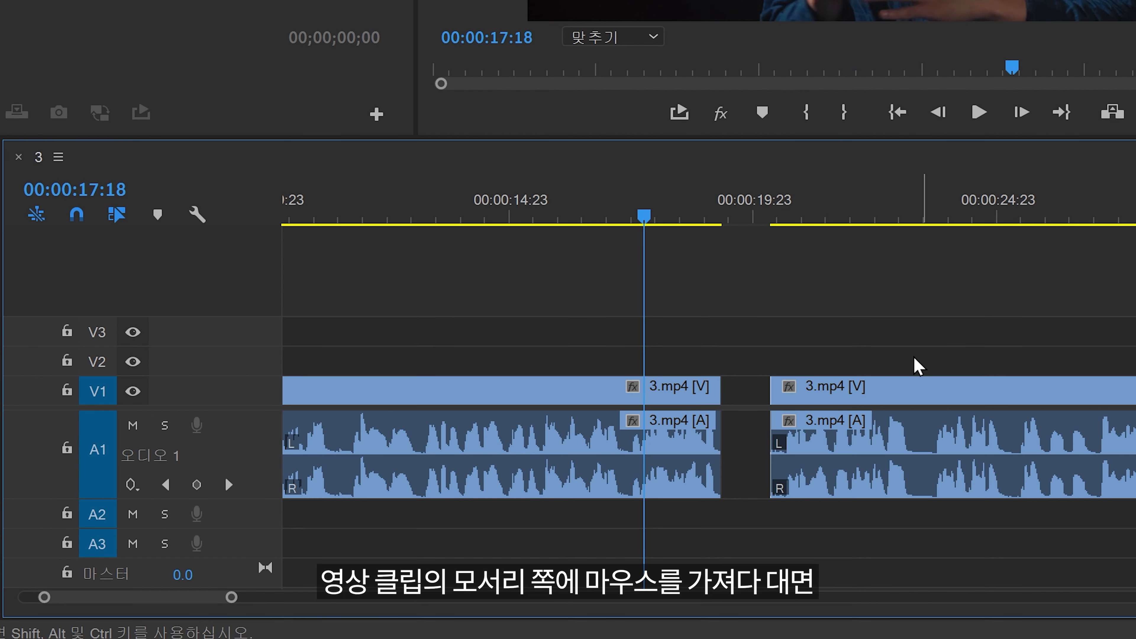
pyautogui.moveTo(779, 395); pyautogui.dragTo(722, 396)
pyautogui.hotkey('ctrl', 'z')
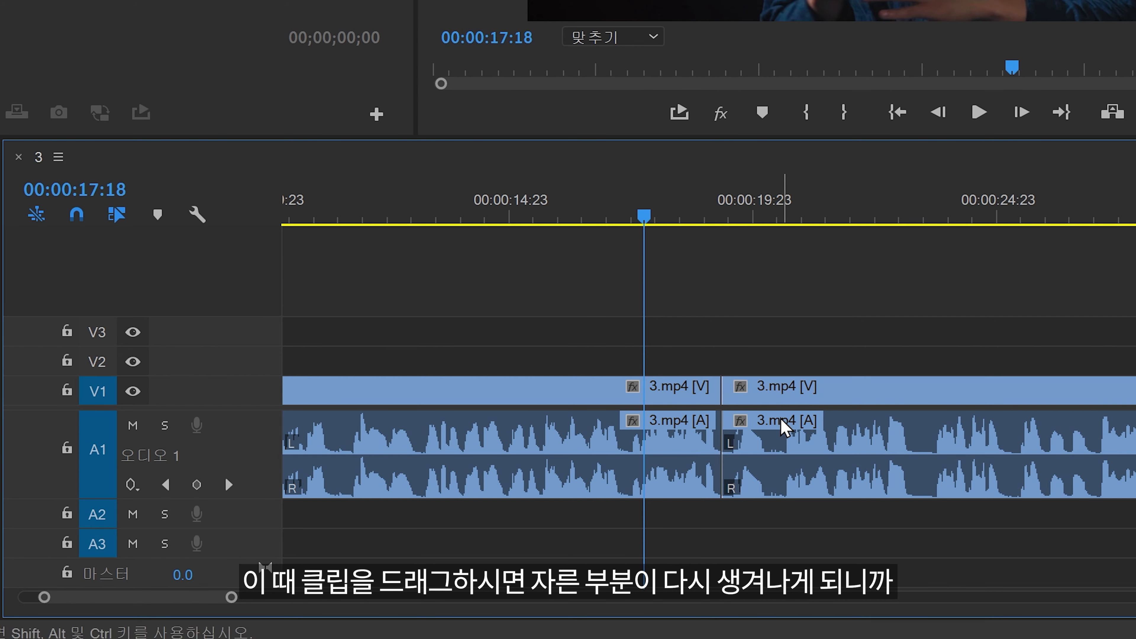
pyautogui.hotkey('ctrl', 'z')
# Move the following 3.mp4 clip back against the previous one to close the gap, and play across the join up to 00:00:24:00.
pyautogui.moveTo(1084, 393); pyautogui.dragTo(1033, 391)
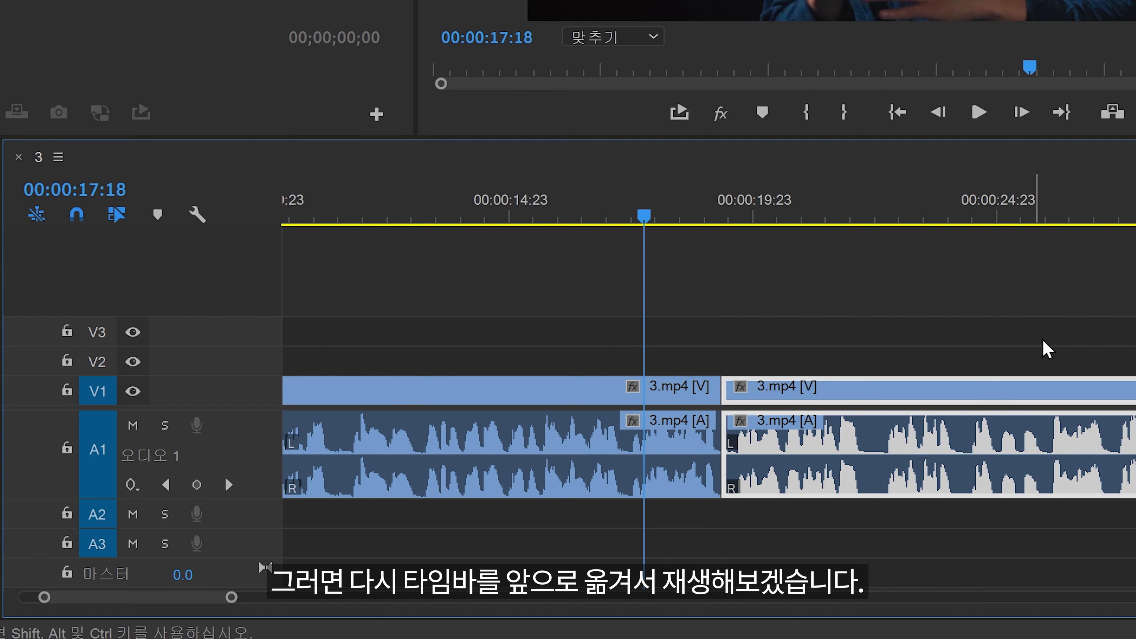
pyautogui.press('space')
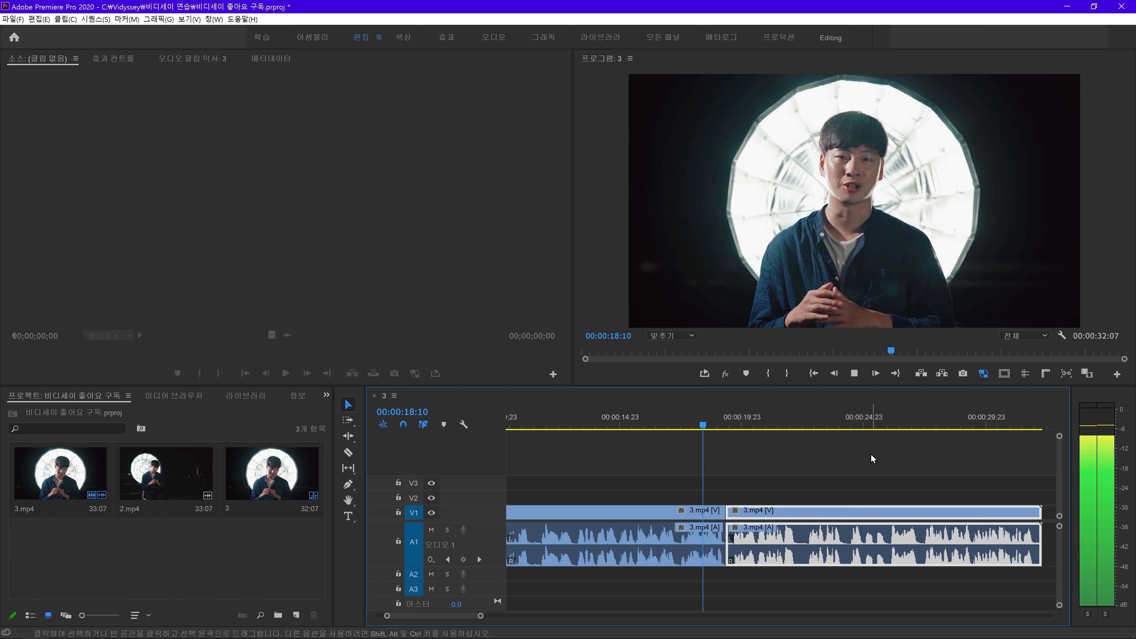
pyautogui.click(871, 454)
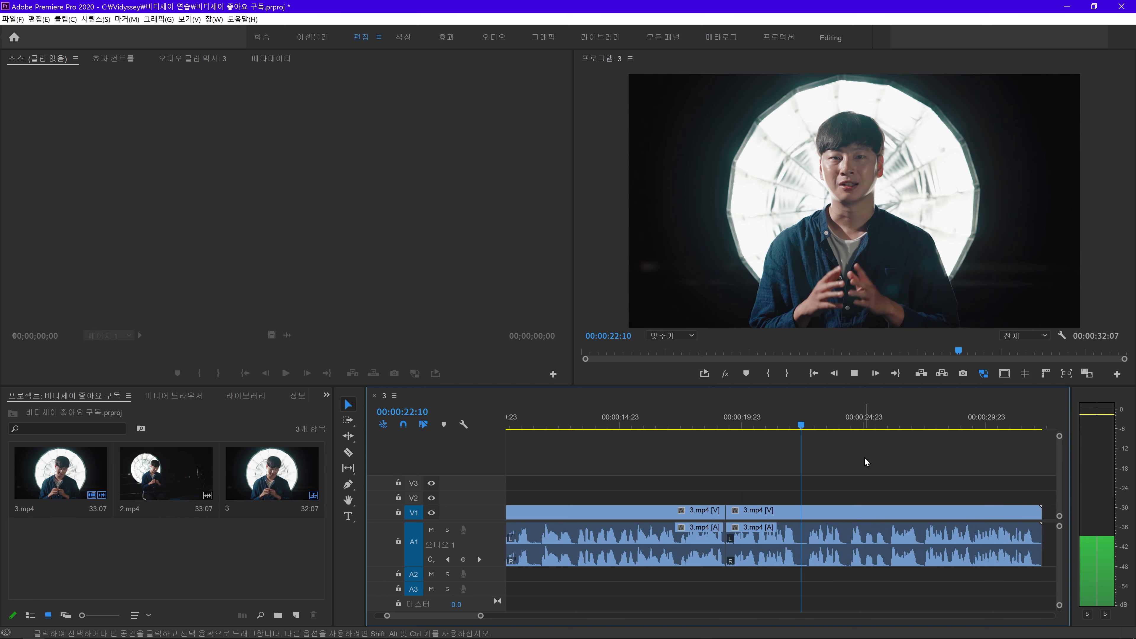
pyautogui.press('space')
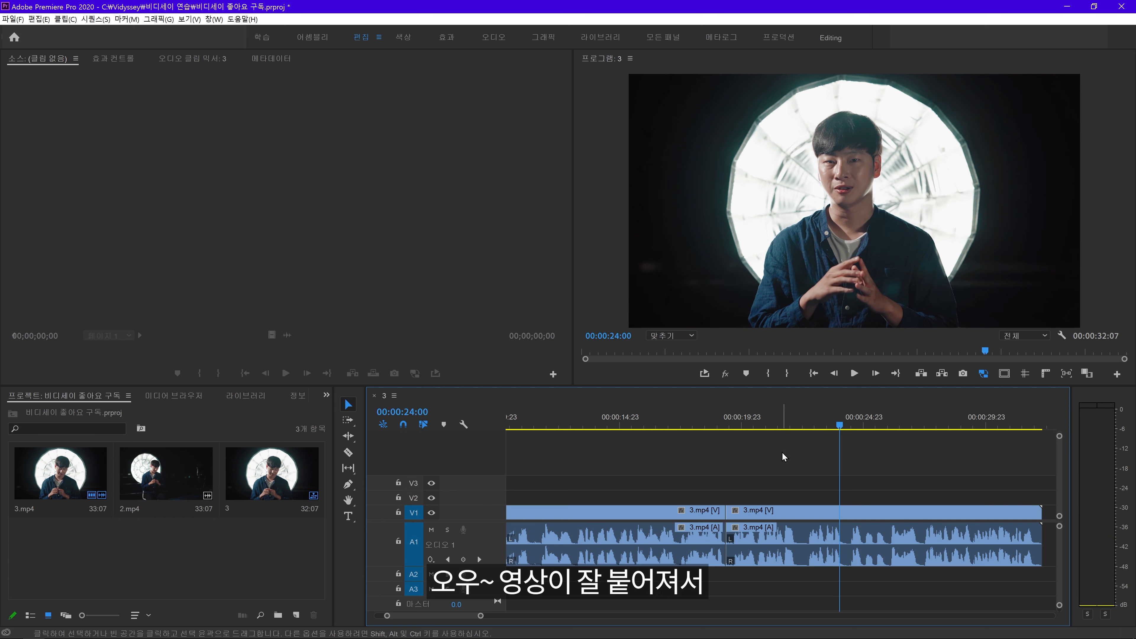
# Cut the silent part around the join at 00:00:19:08 with the Razor tool at 00:00:19:06 and 00:00:19:14.
pyautogui.click(674, 421)
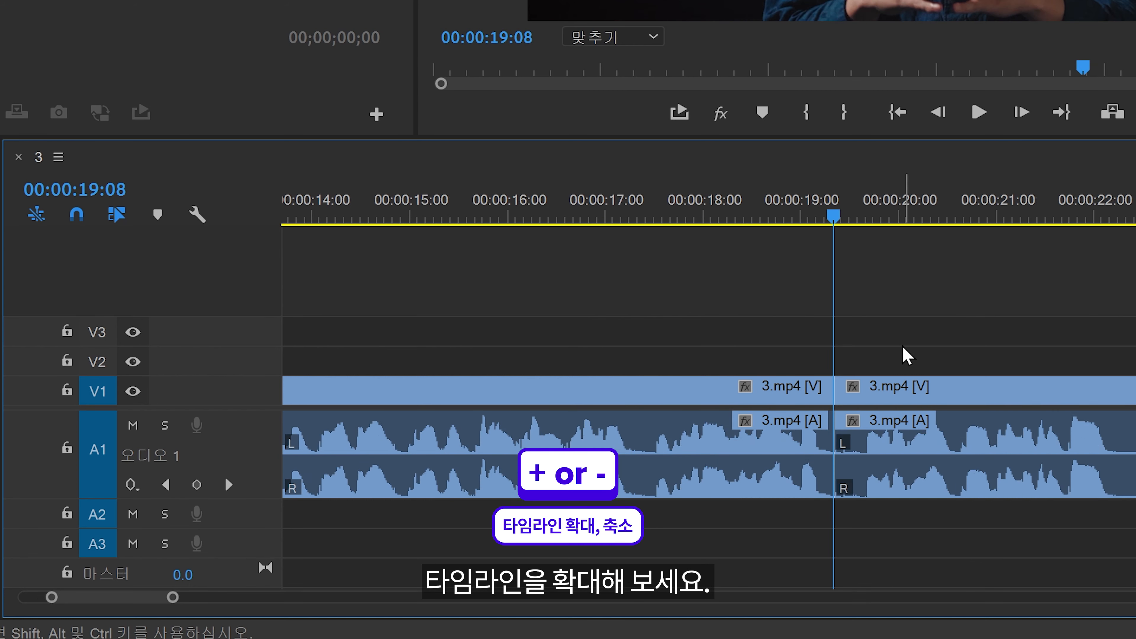
pyautogui.press('=')
pyautogui.press('=')
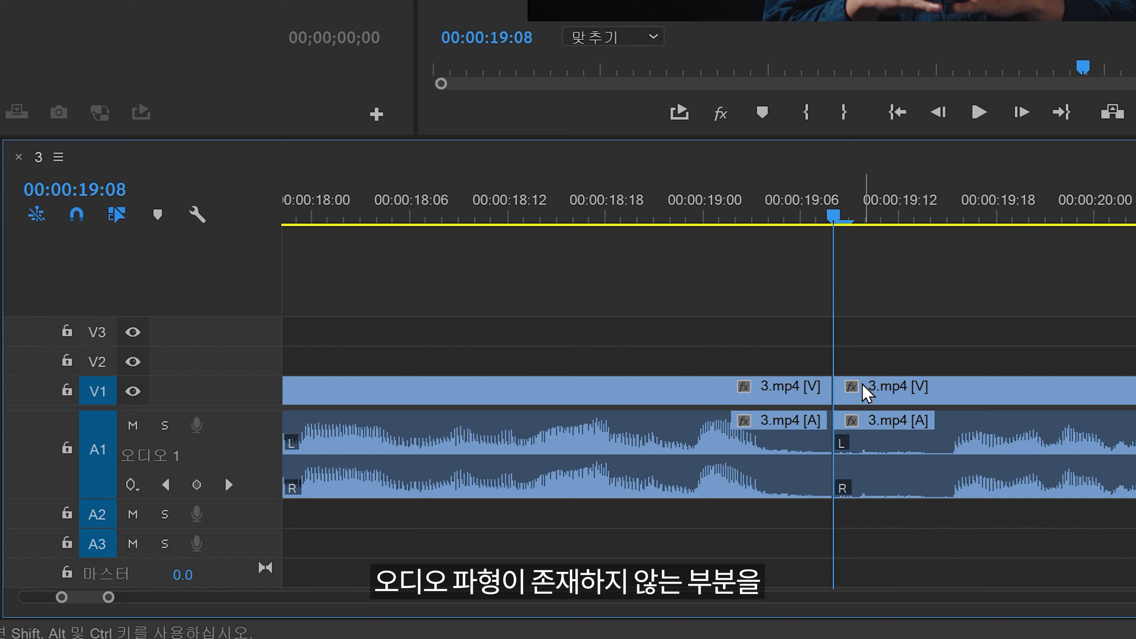
pyautogui.press('c')
pyautogui.click(931, 396)
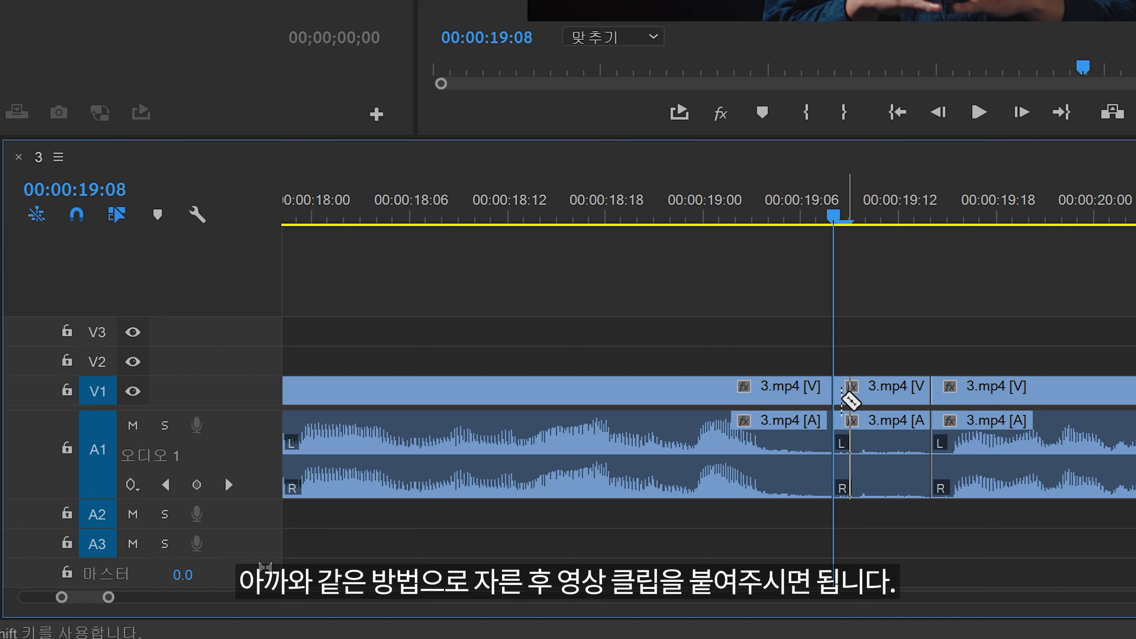
pyautogui.click(801, 398)
pyautogui.press('v')
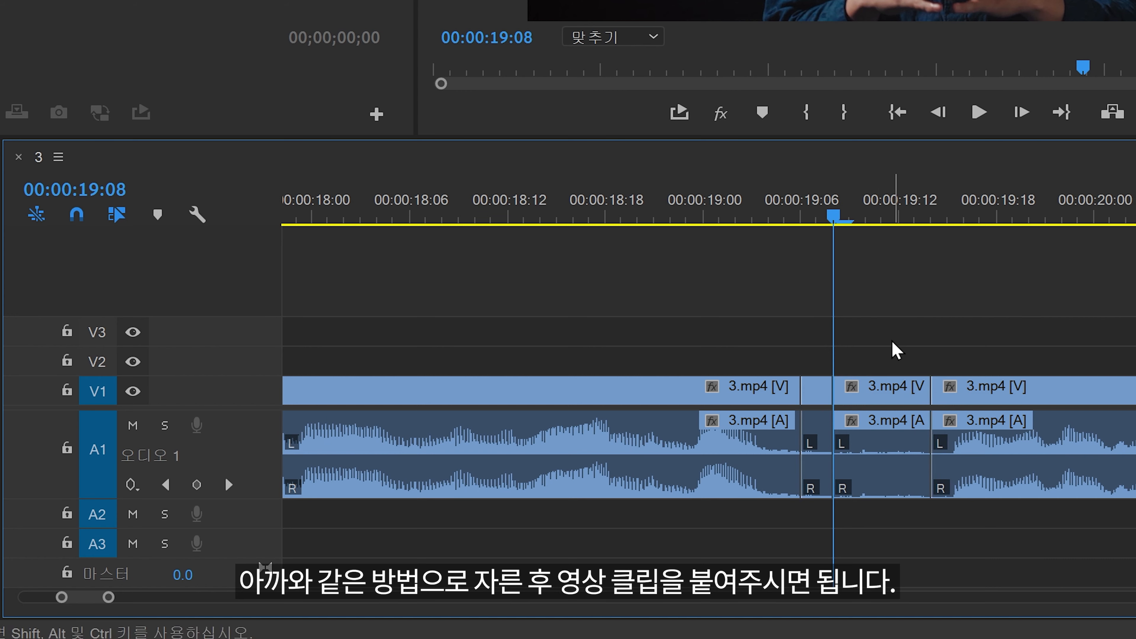
# Delete the two silent pieces around 00:00:19:08 and move the following clip back to close the gap.
pyautogui.click(872, 398)
pyautogui.press('Delete')
pyautogui.click(824, 394)
pyautogui.press('Delete')
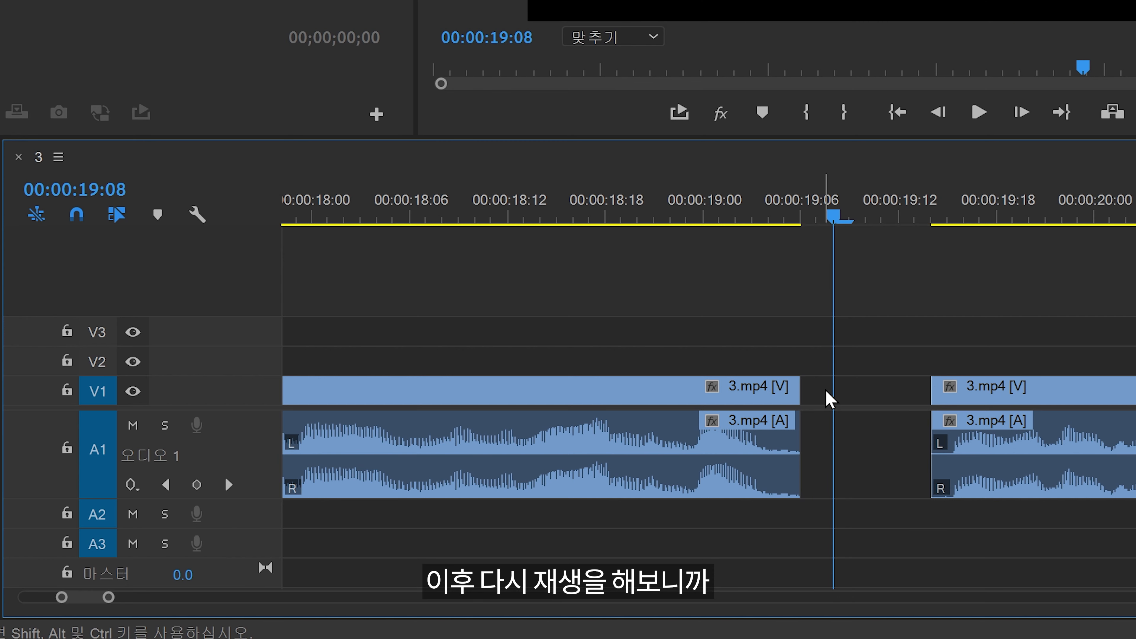
pyautogui.moveTo(1054, 397); pyautogui.dragTo(937, 398)
pyautogui.press('-')
pyautogui.press('-')
pyautogui.press('-')
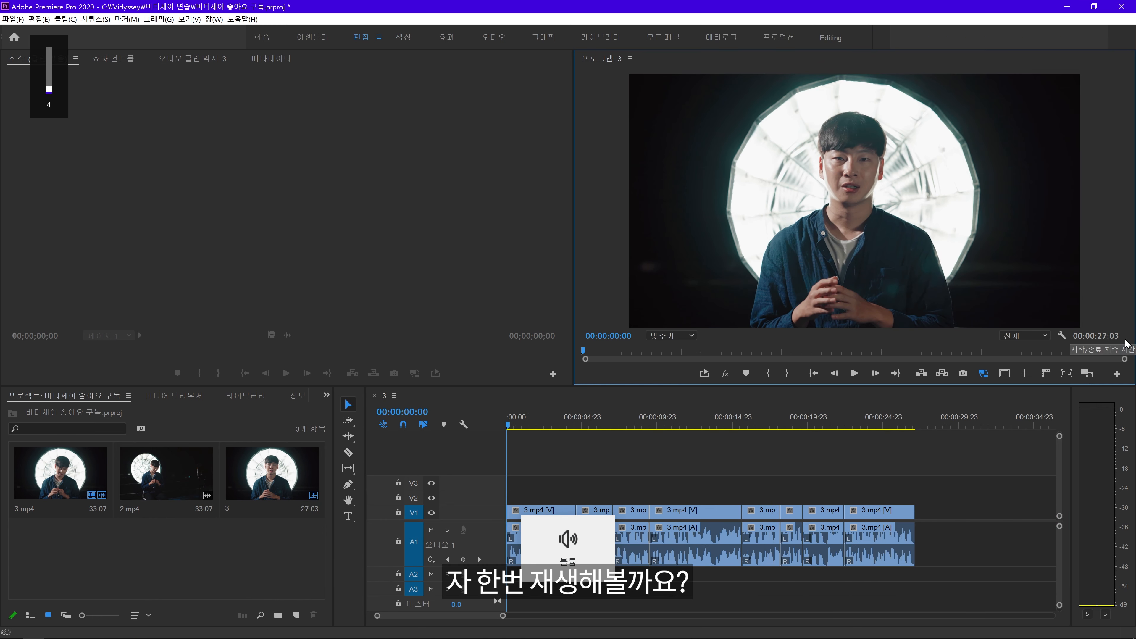
# Play the cut-edited sequence from the start to review all the joins.
pyautogui.press('space')
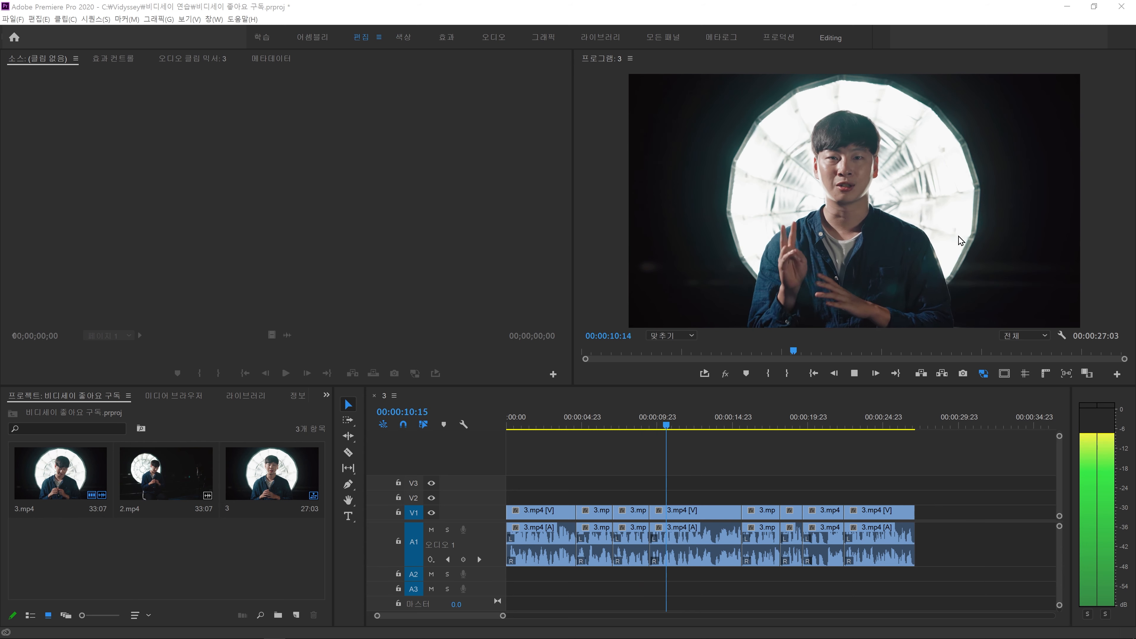
pyautogui.click(982, 241)
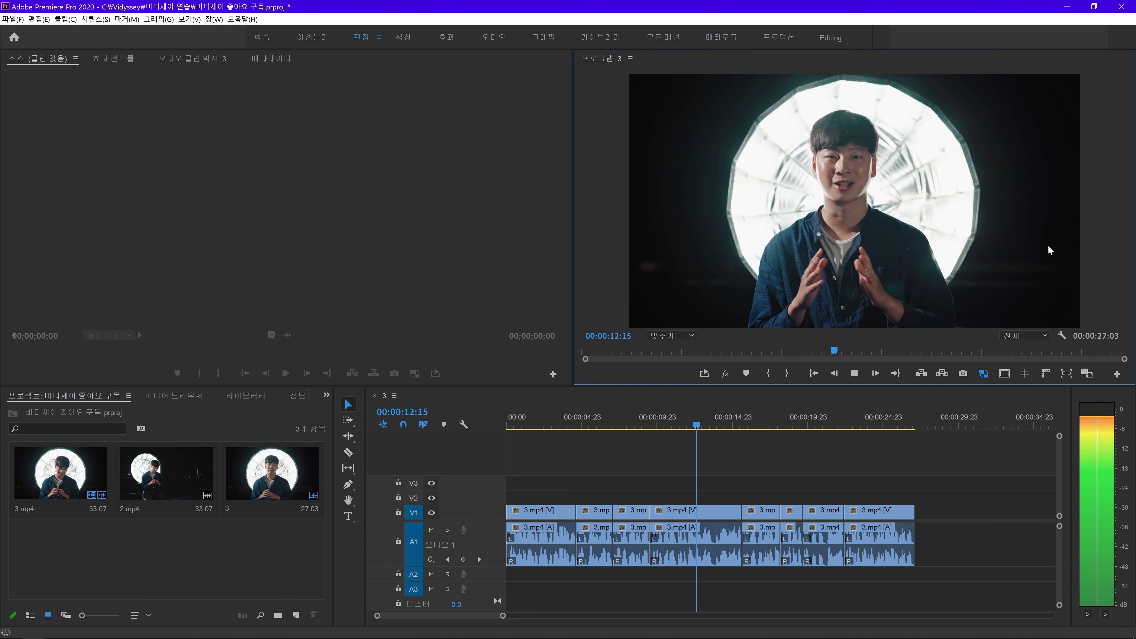